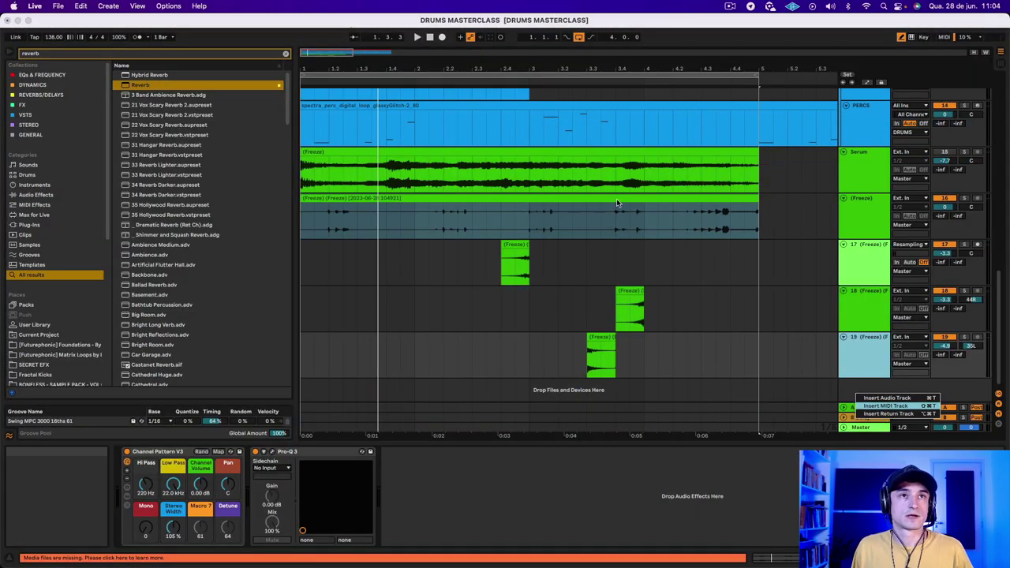
Step: Add a MIDI track with Serum and program a one-bar clip of four quarter notes
key("super+shift+t")
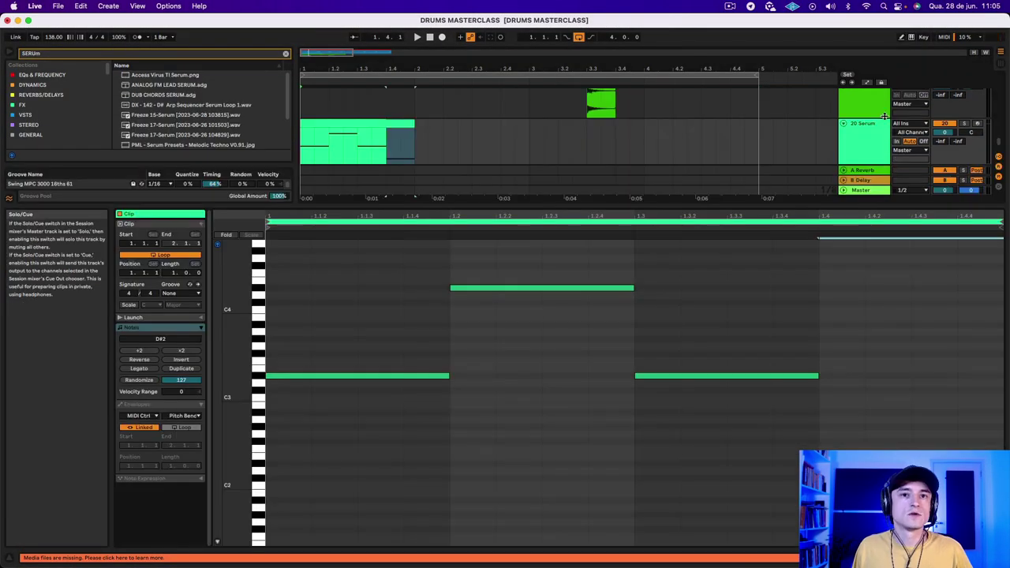
left_click_drag(374, 458, 663, 252)
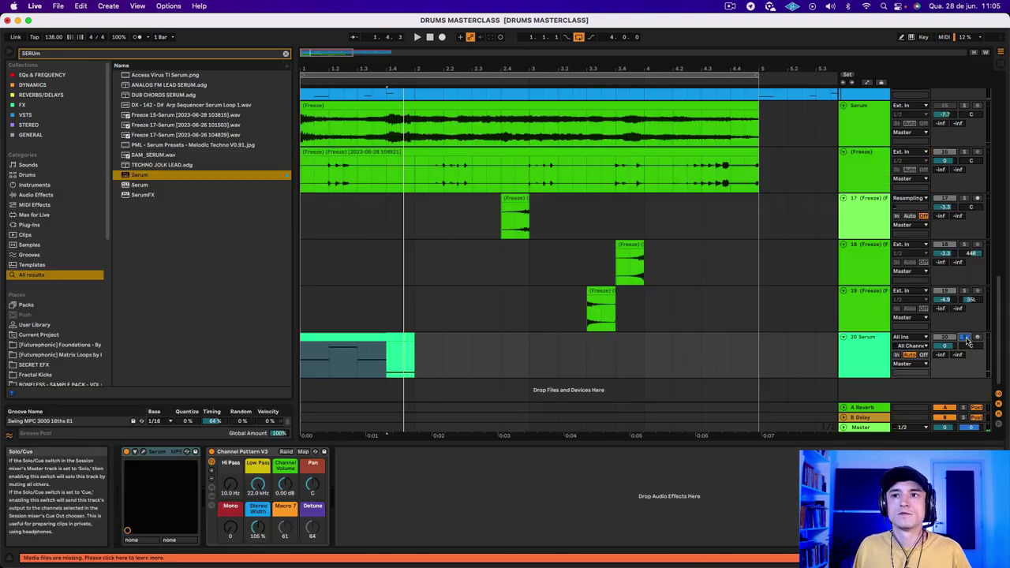
Step: Load the user preset FX - Cognitive Dissonance from PASTA SUPREMA's GLITCH FX folder into Serum
left_click(144, 452)
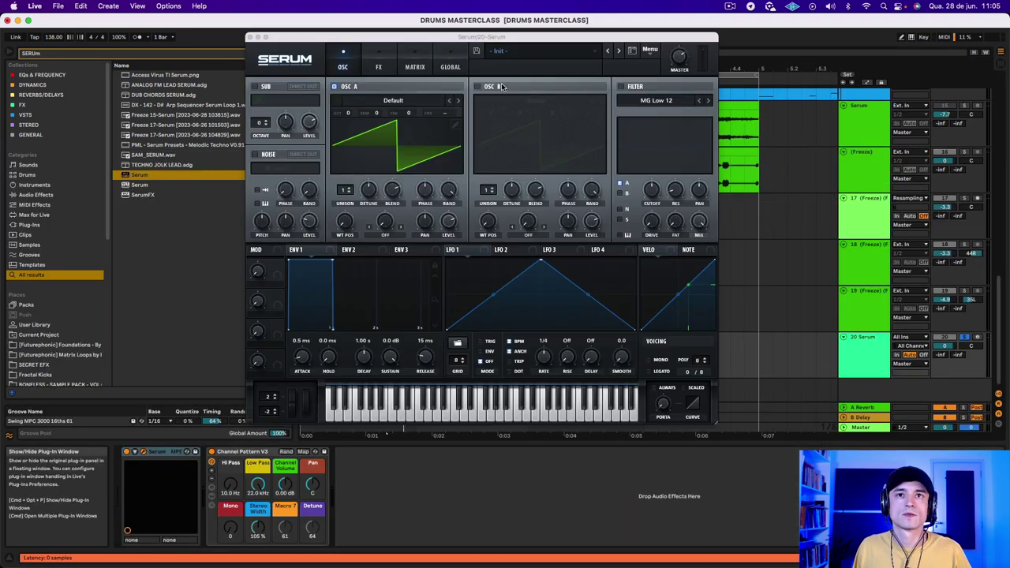
left_click(534, 54)
mouse_move(505, 168)
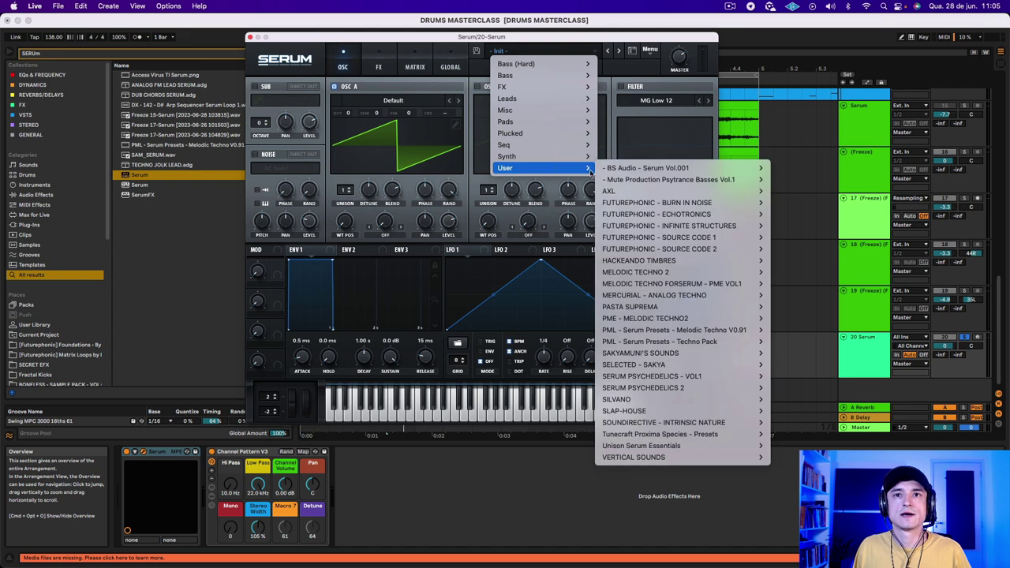
mouse_move(630, 306)
mouse_move(792, 364)
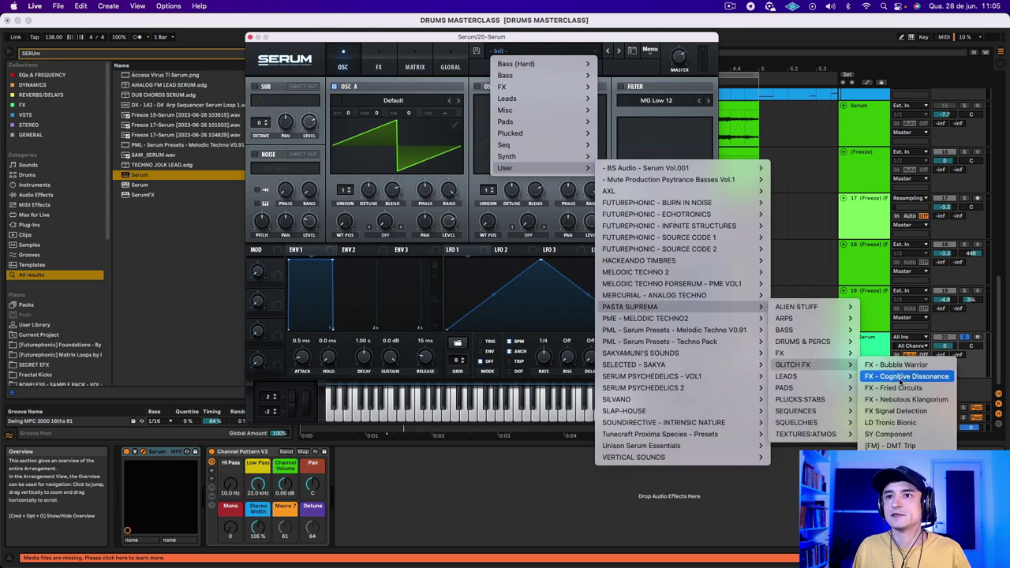
left_click(903, 378)
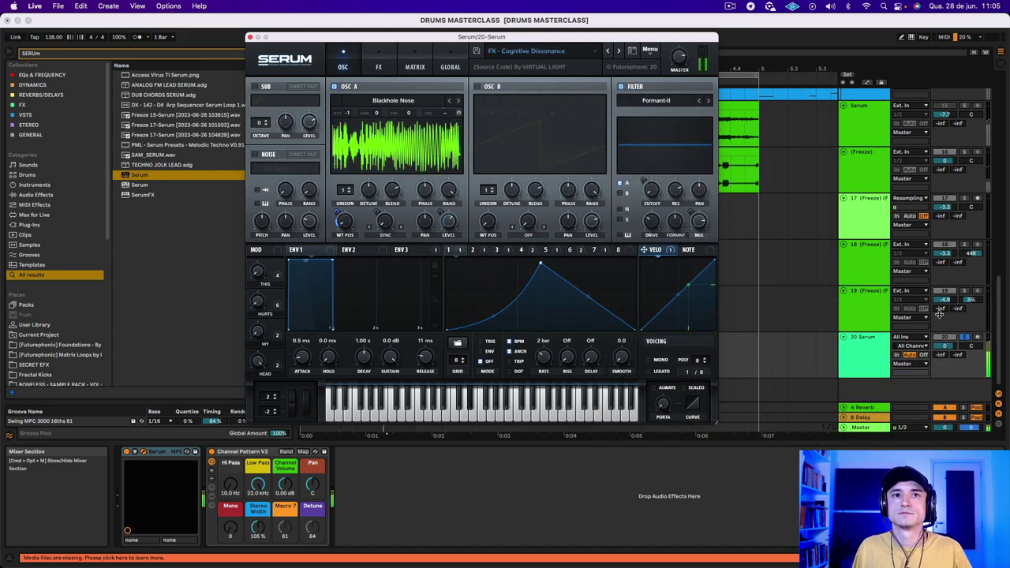
left_click(250, 37)
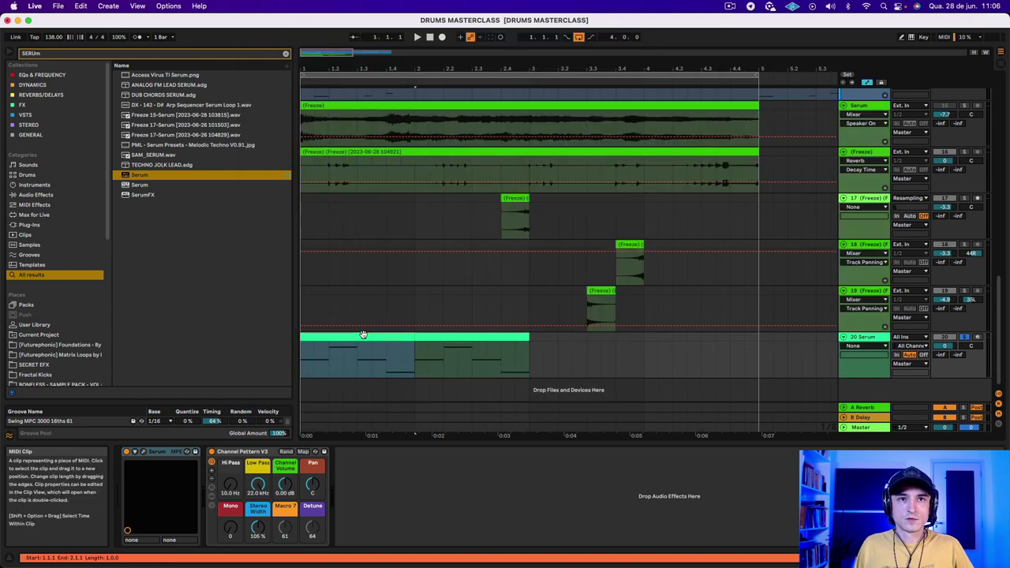
Step: Draw stepped automation for Serum's Macro 1 across the two-bar MIDI clip
left_click(142, 451)
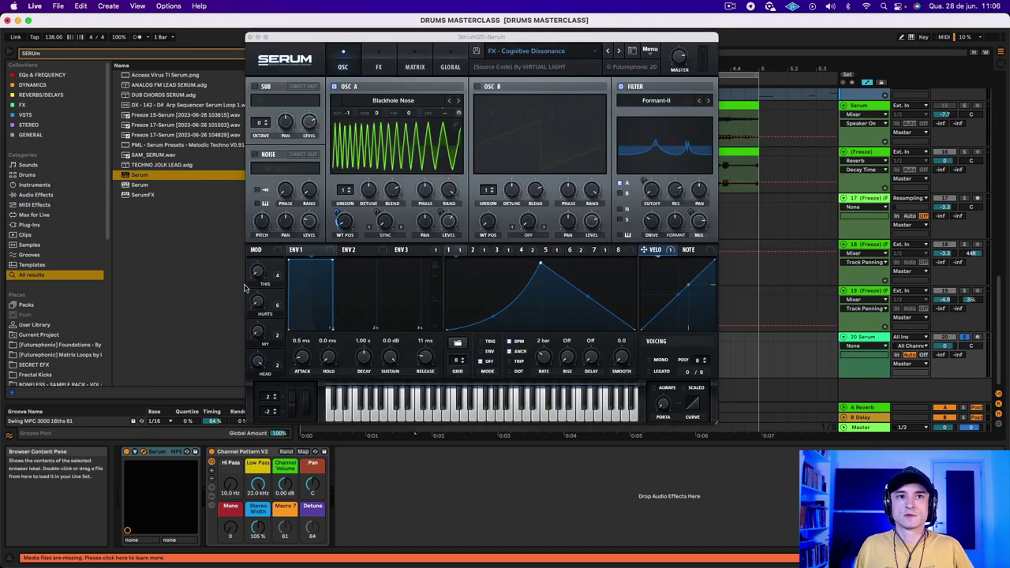
left_click(257, 272)
left_click_drag(284, 43, 413, 405)
left_click(376, 360)
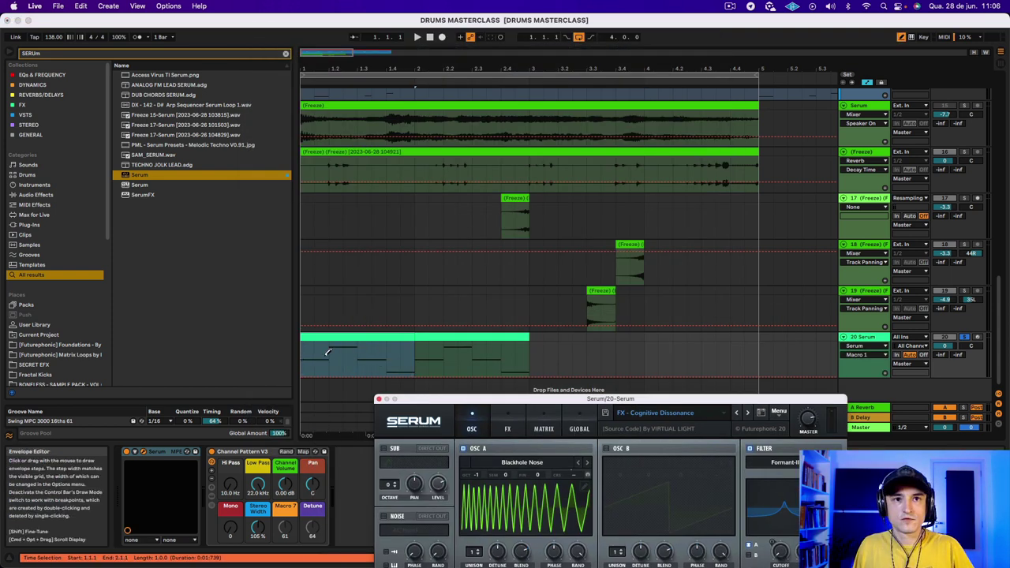
left_click_drag(325, 351, 307, 373)
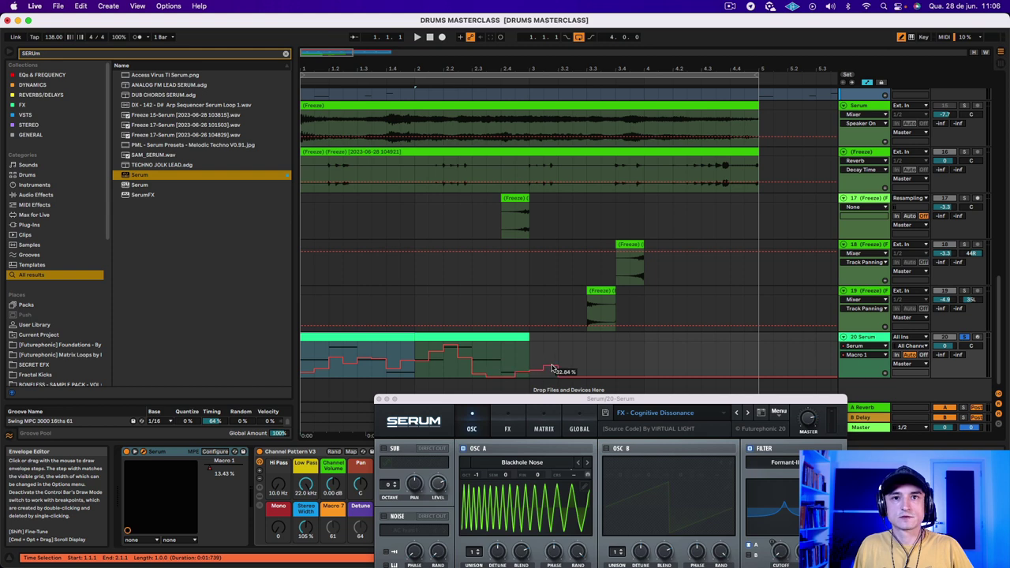
Step: Draw stepped automation curves for Serum's Macros 2, 3 and 4 over the same clip and play the result
left_click_drag(560, 398, 779, 110)
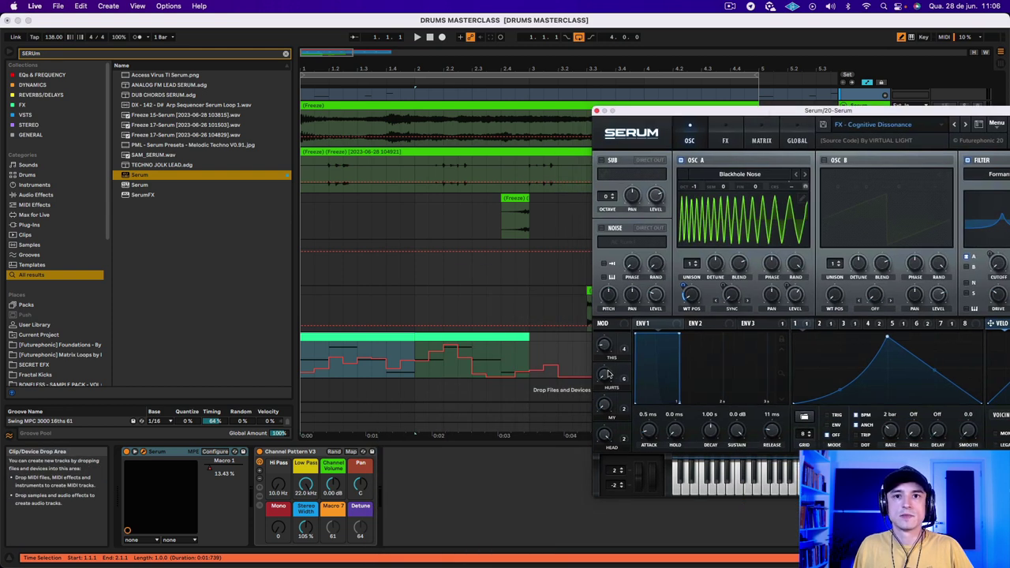
left_click_drag(314, 363, 389, 362)
mouse_move(537, 377)
left_mouse_down()
mouse_move(394, 360)
mouse_move(468, 369)
left_mouse_up()
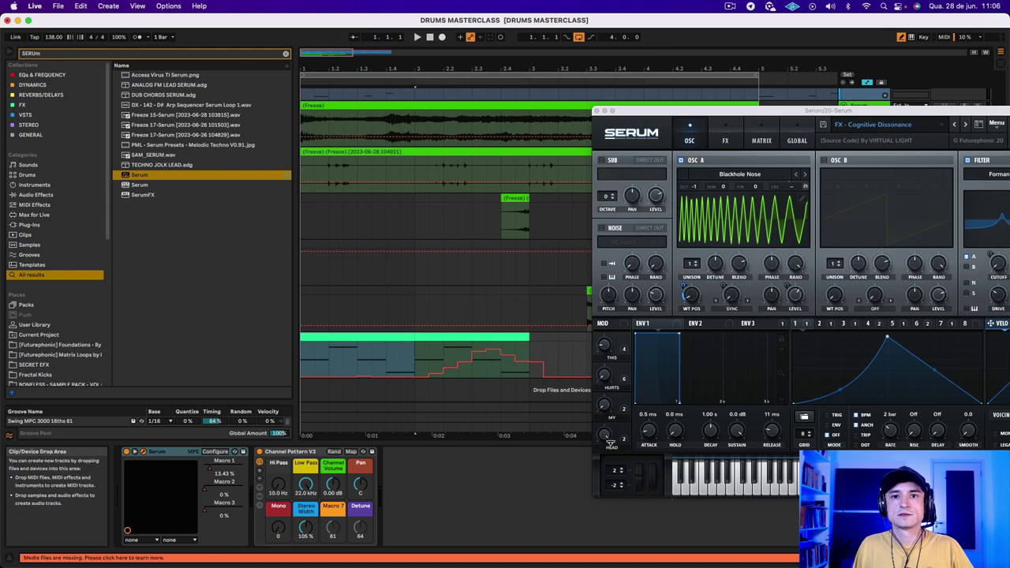
left_click(412, 339)
mouse_move(319, 341)
left_mouse_down()
mouse_move(498, 414)
mouse_move(530, 372)
left_mouse_up()
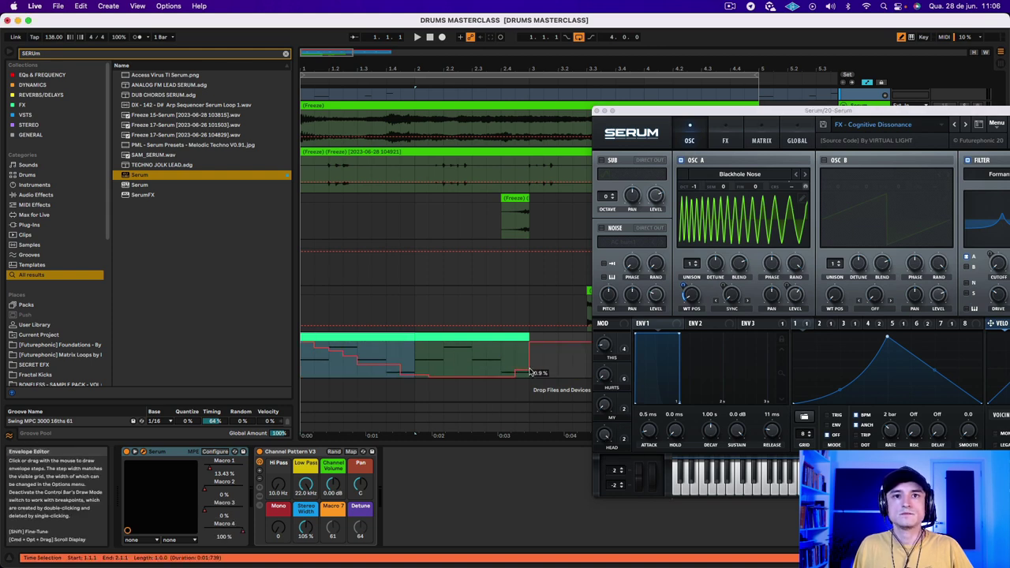
key("space")
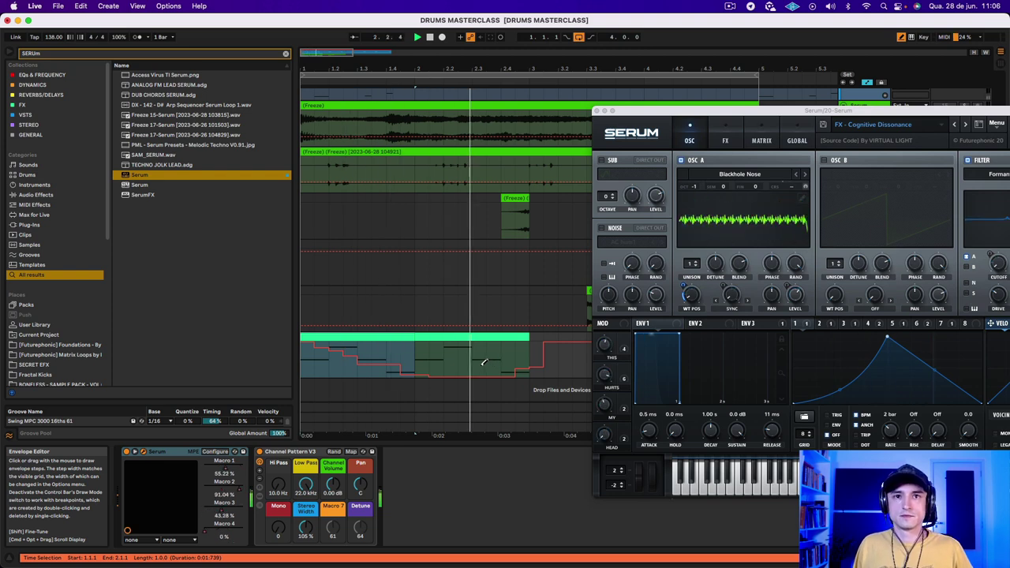
Step: Freeze and flatten the automated Serum track, and consolidate its audio into one two-bar clip
right_click(848, 109)
left_click(892, 199)
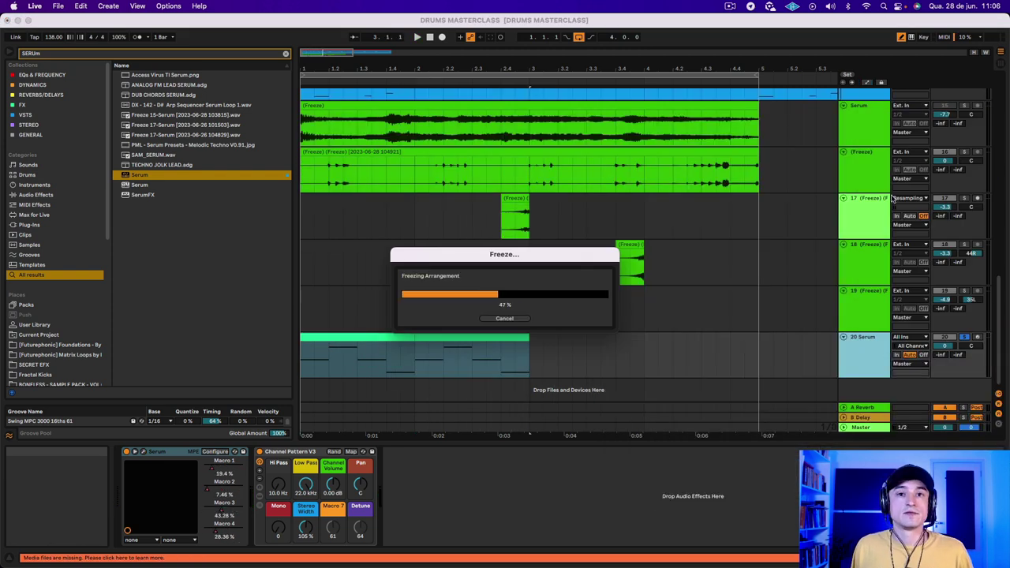
right_click(877, 349)
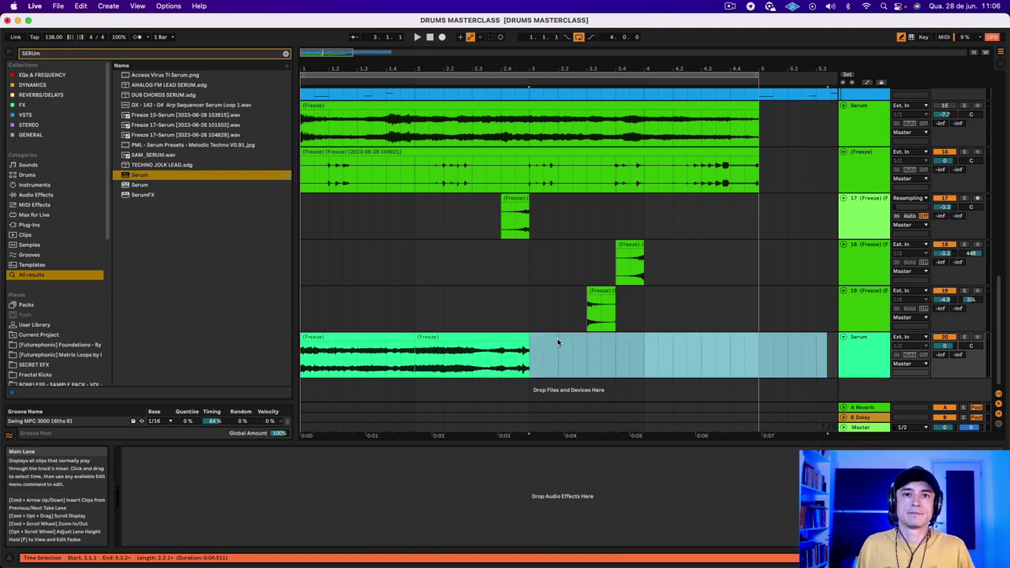
left_click(365, 340)
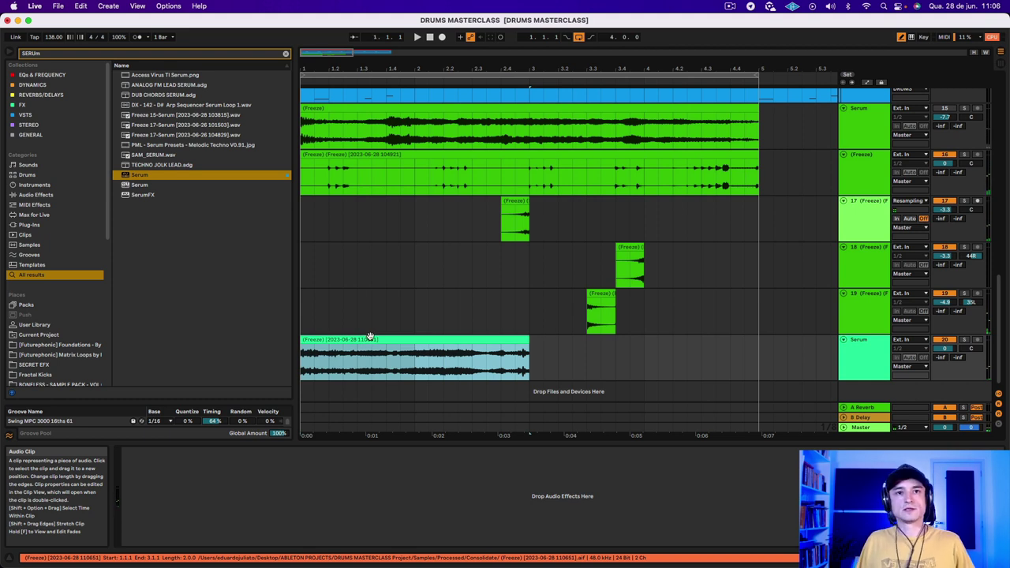
Step: Slice the consolidated Serum clip to a new MIDI track with one slice per 1/16 Note
right_click(414, 339)
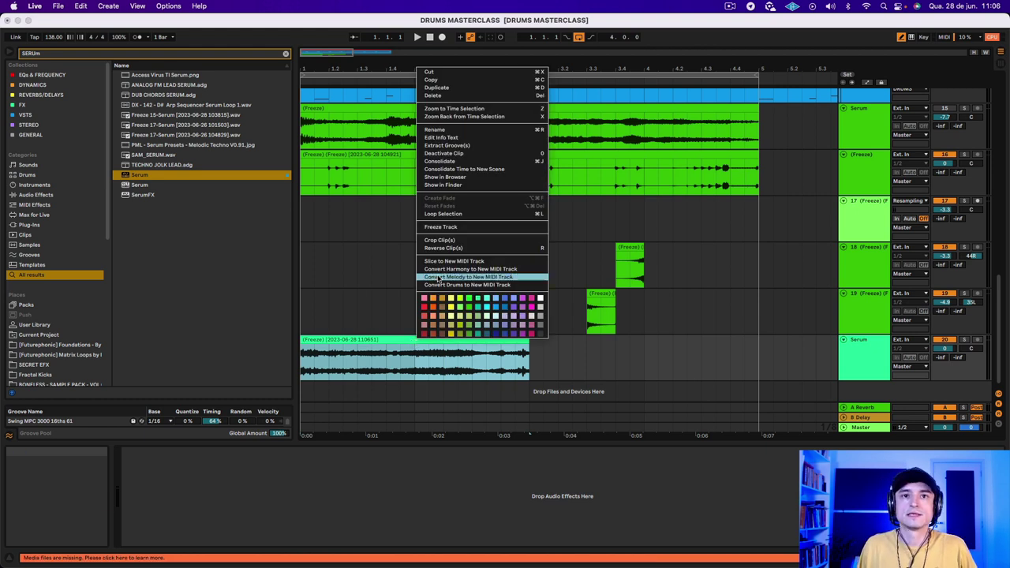
left_click(461, 261)
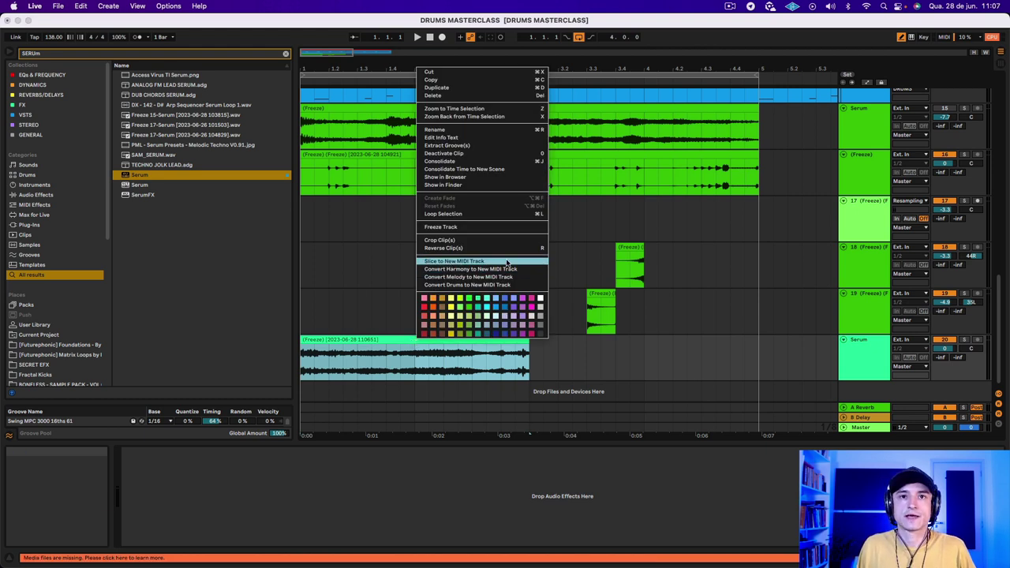
left_click(539, 268)
left_click(542, 316)
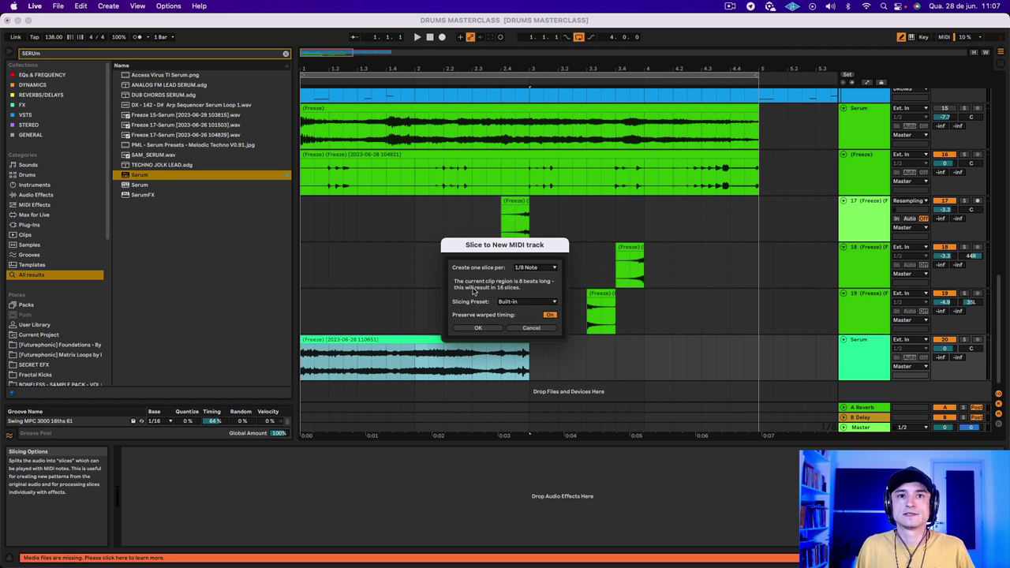
left_click(536, 269)
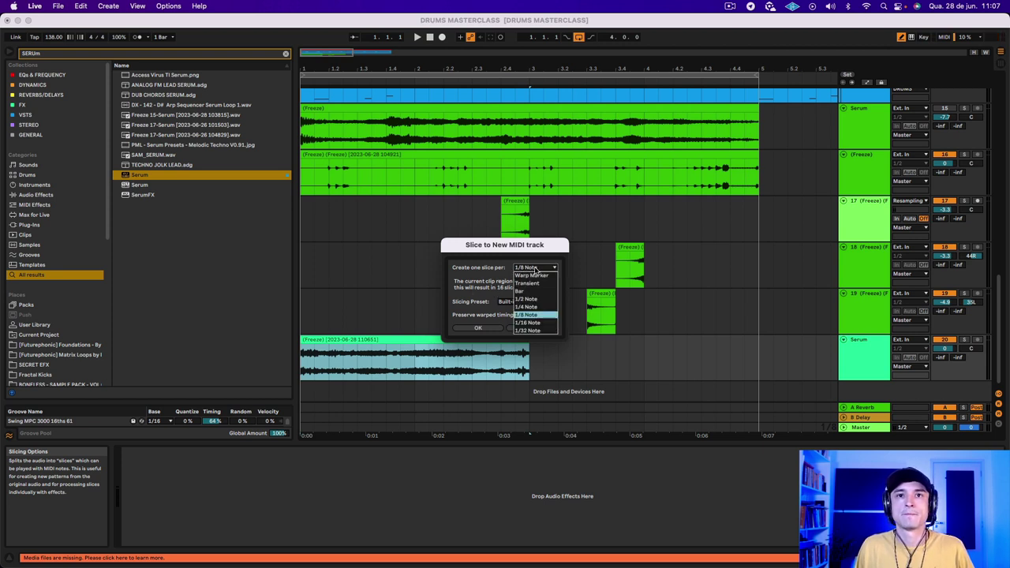
left_click(537, 323)
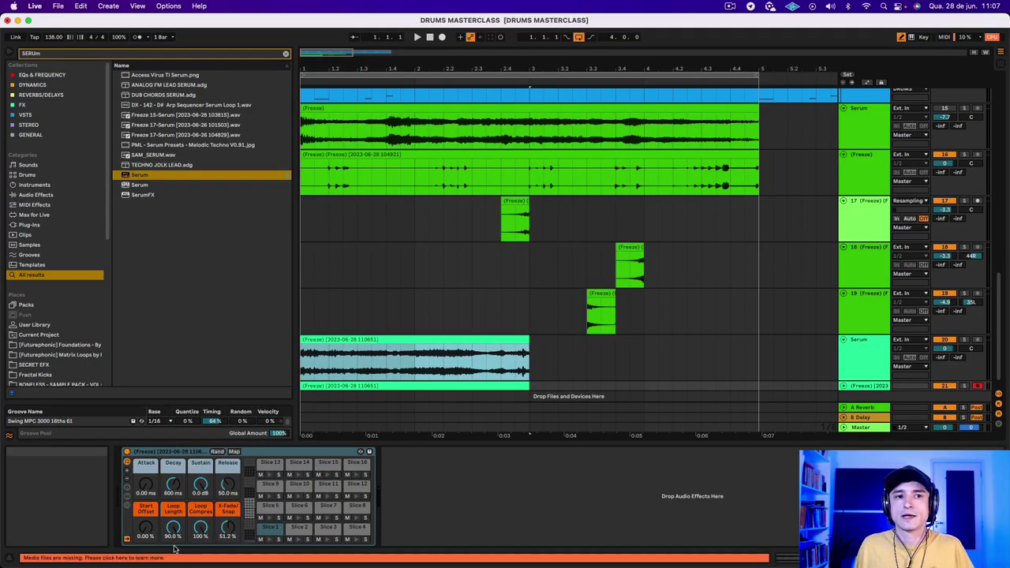
Step: Unfold the new sliced MIDI track, solo it and play it back
left_click(842, 385)
left_click(964, 337)
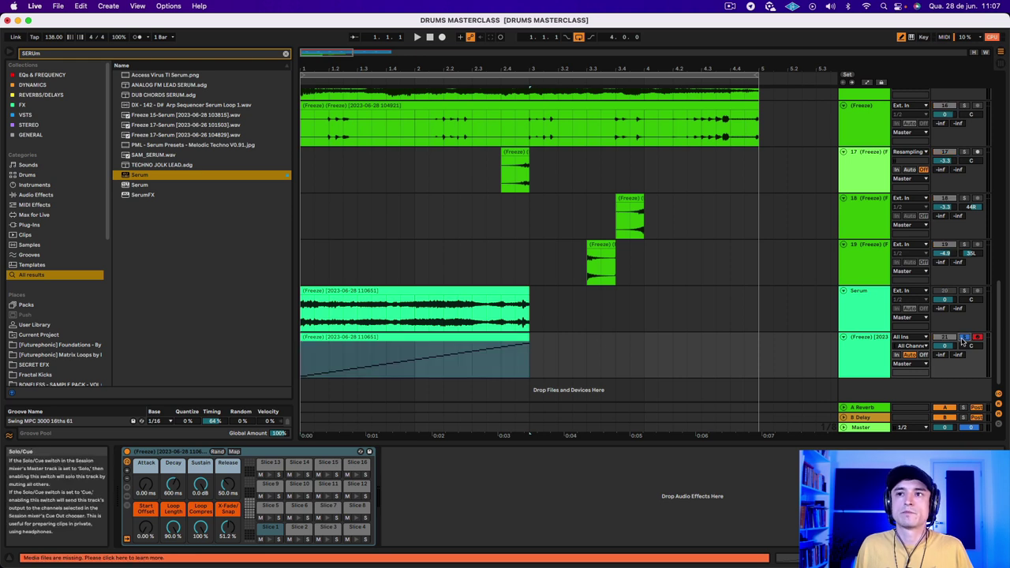
key("space")
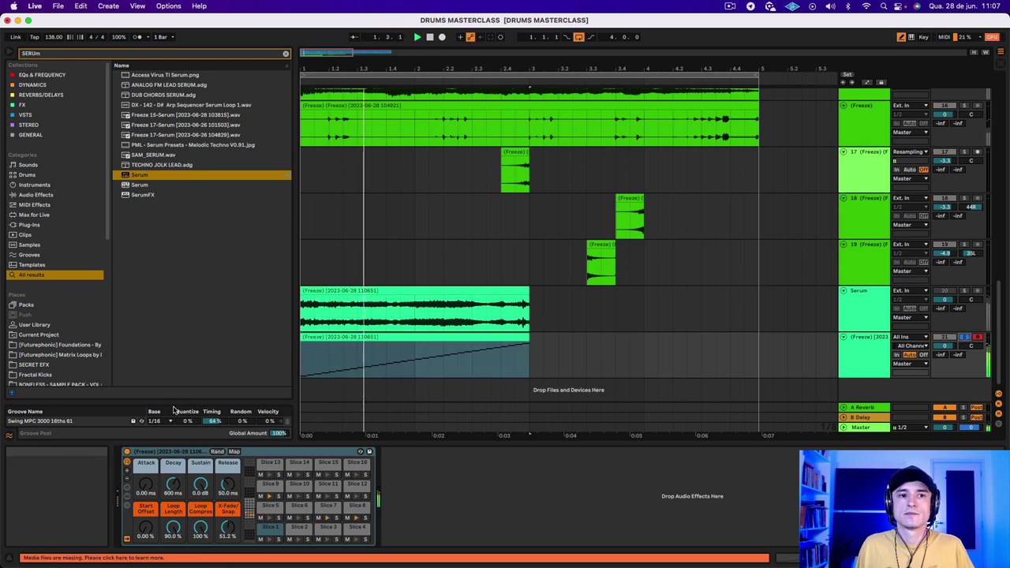
Step: Set the slice rack's Sustain to -inf dB, Loop Length to 0% and Decay to 49.3 ms, and audition the shortened slices
left_click_drag(200, 483, 175, 556)
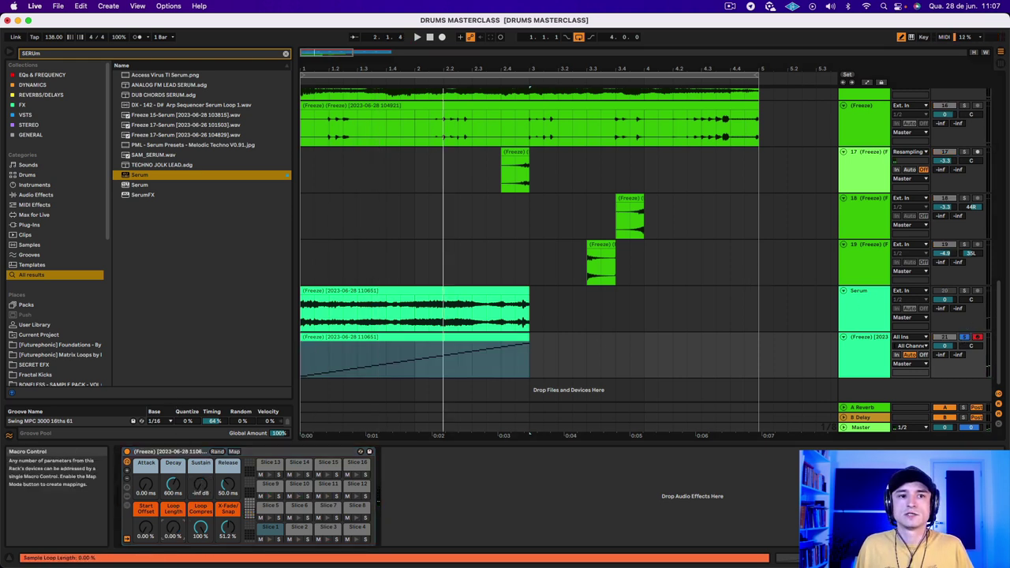
left_click_drag(173, 485, 173, 473)
key("space")
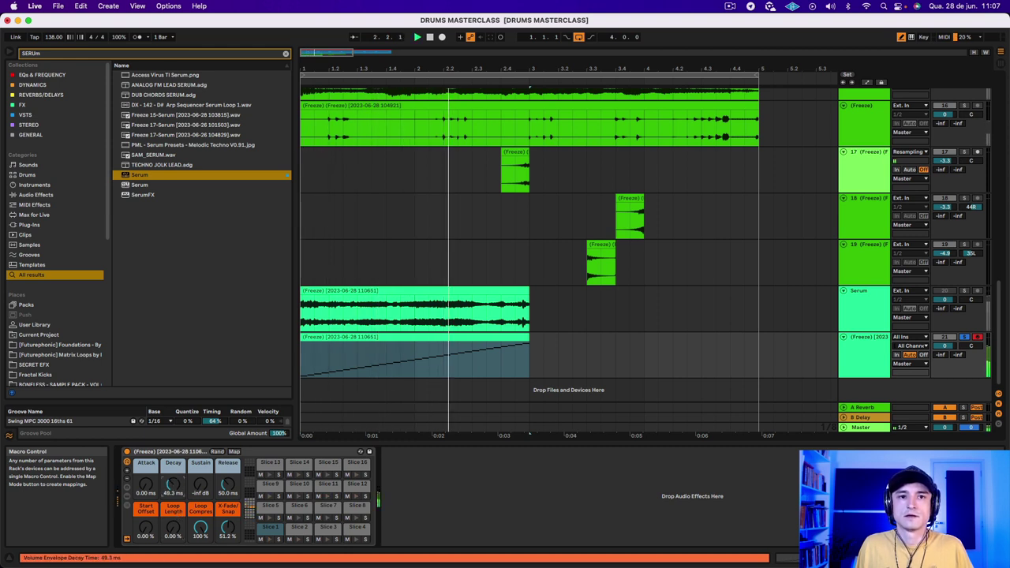
Step: Replace all notes in the sliced MIDI clip with a single 1/16 note on Slice 1 at the clip's start
double_click(331, 338)
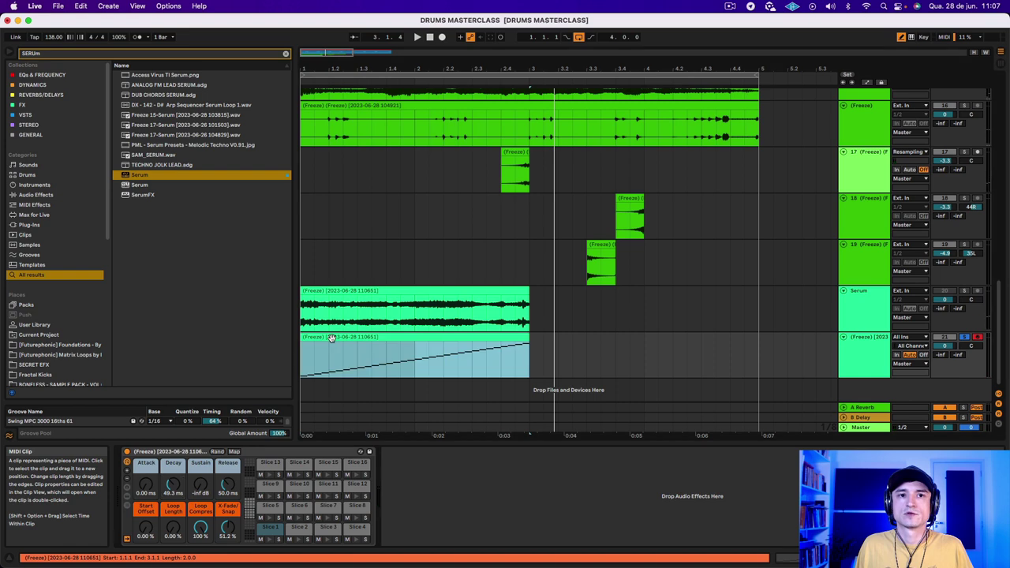
key("b")
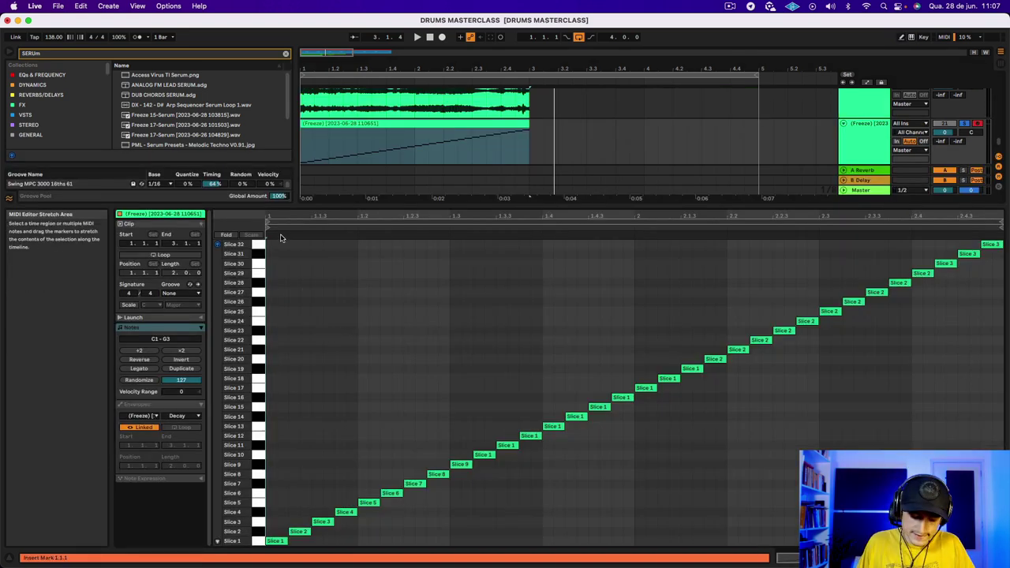
key("super+a")
key("Delete")
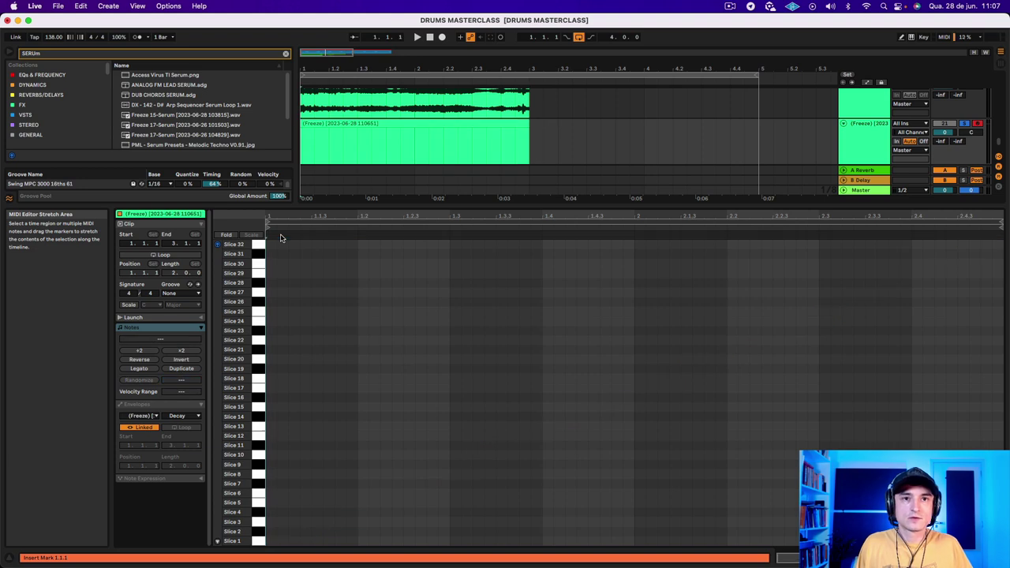
double_click(270, 539)
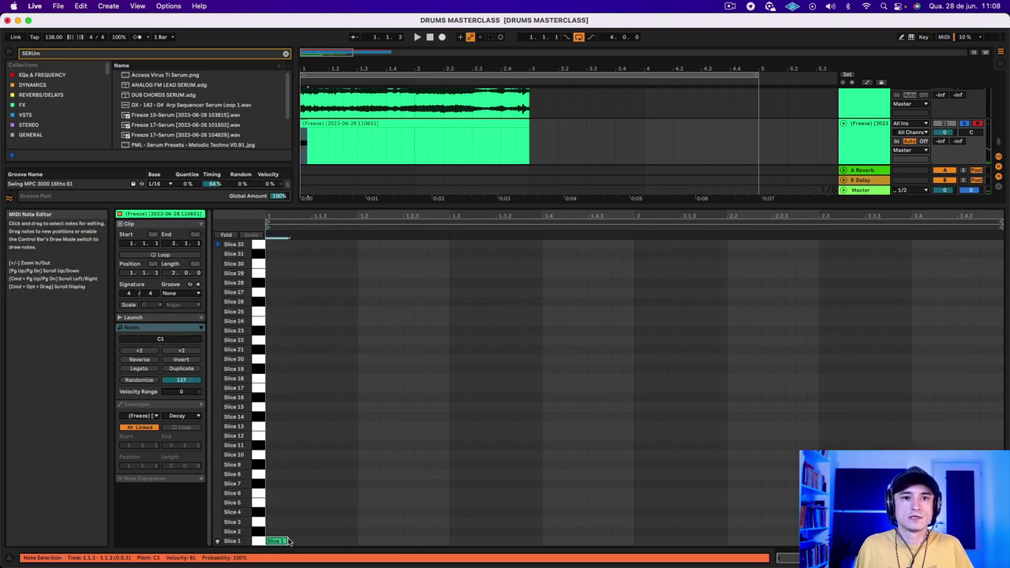
Step: Find the Random MIDI effect in the browser and load it before the slice rack
key("shift+Tab")
left_click(145, 53)
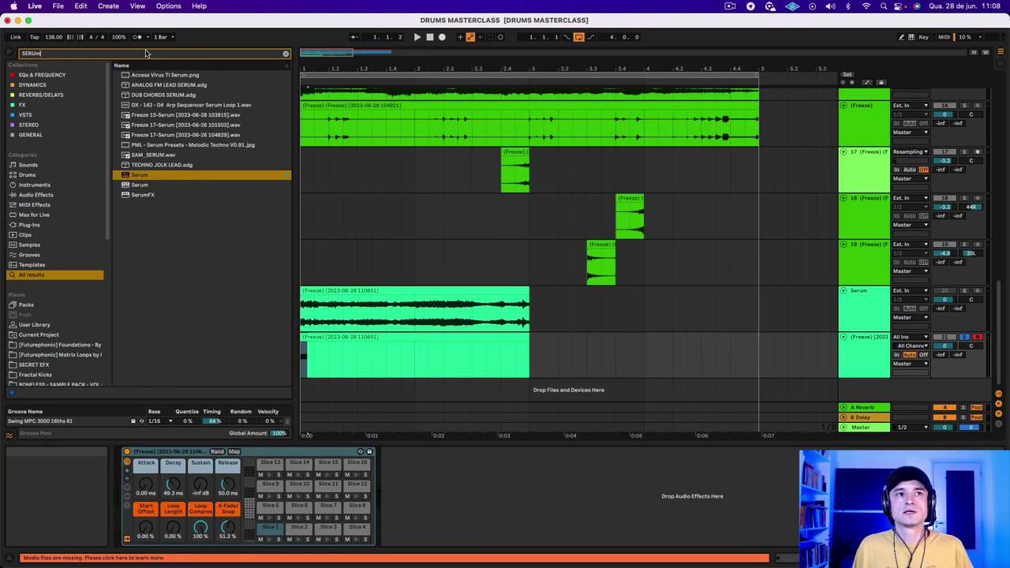
type("rando")
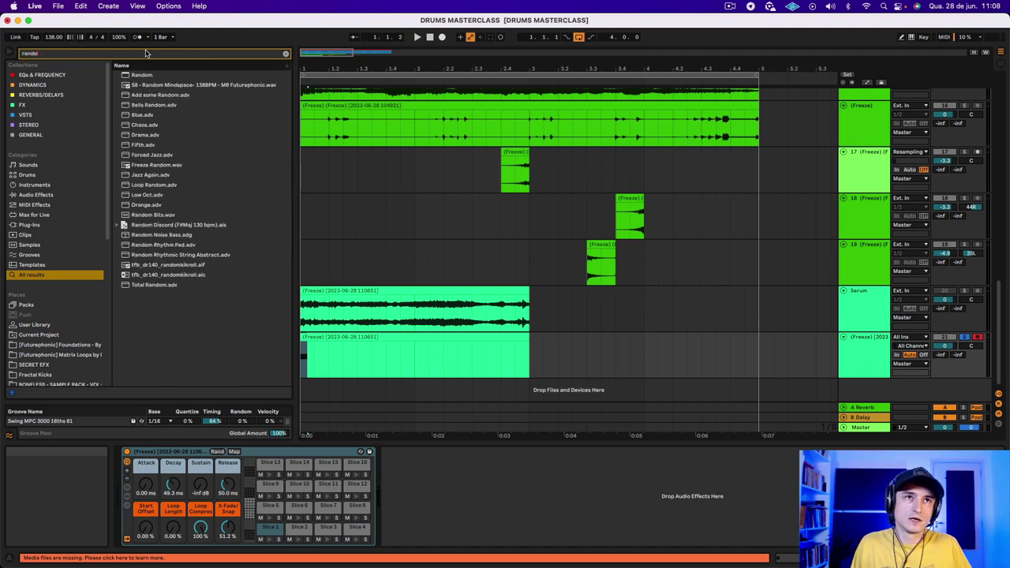
double_click(157, 74)
Step: Find the Arpeggiator and load it between Random and the slice rack, and play the track
left_click(118, 55)
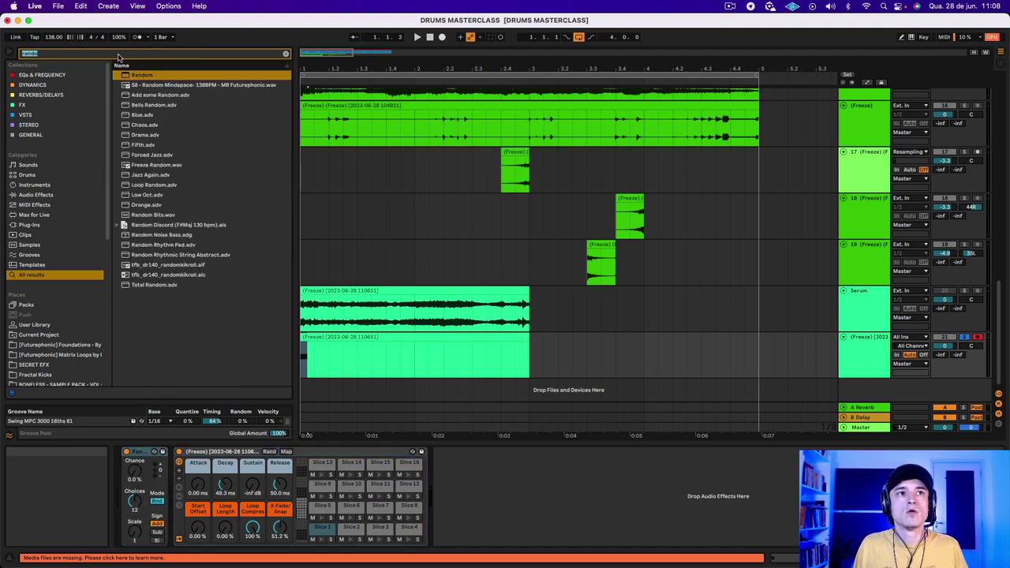
type("arp")
double_click(146, 74)
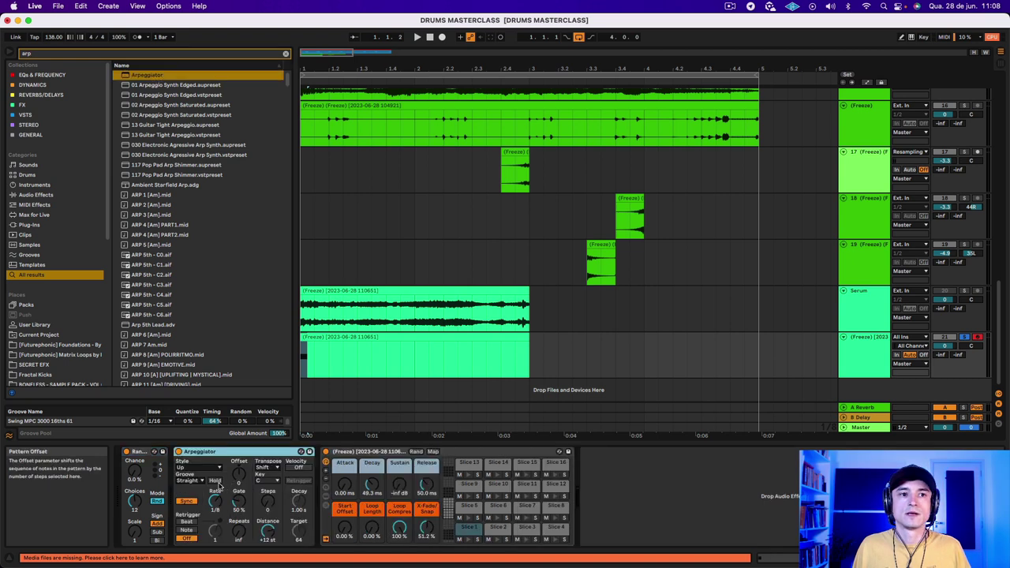
key("space")
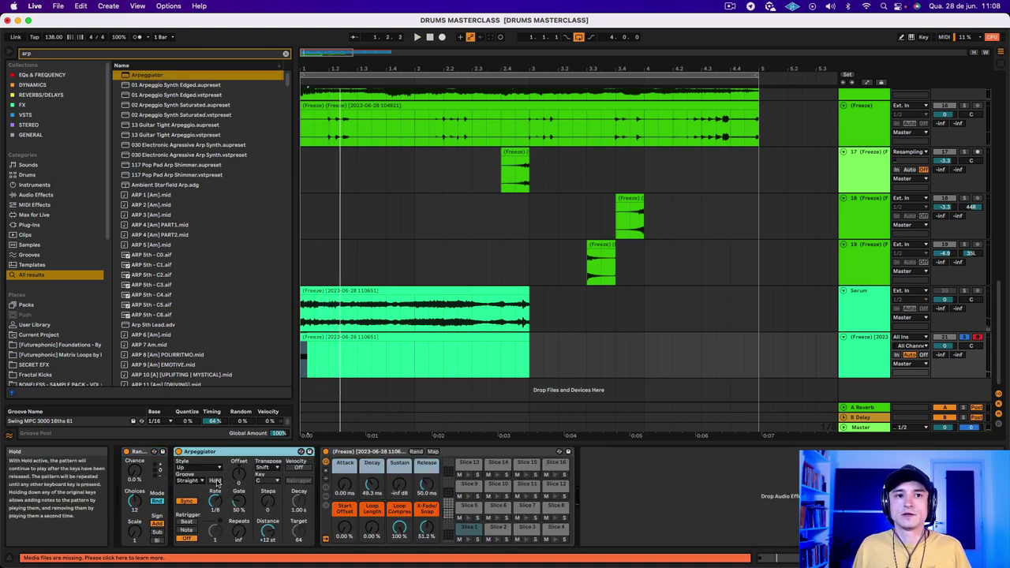
Step: Place the Arpeggiator before Random with Hold on and a 1/16 rate, set Random's Chance to 100%, and play the track
left_click(217, 481)
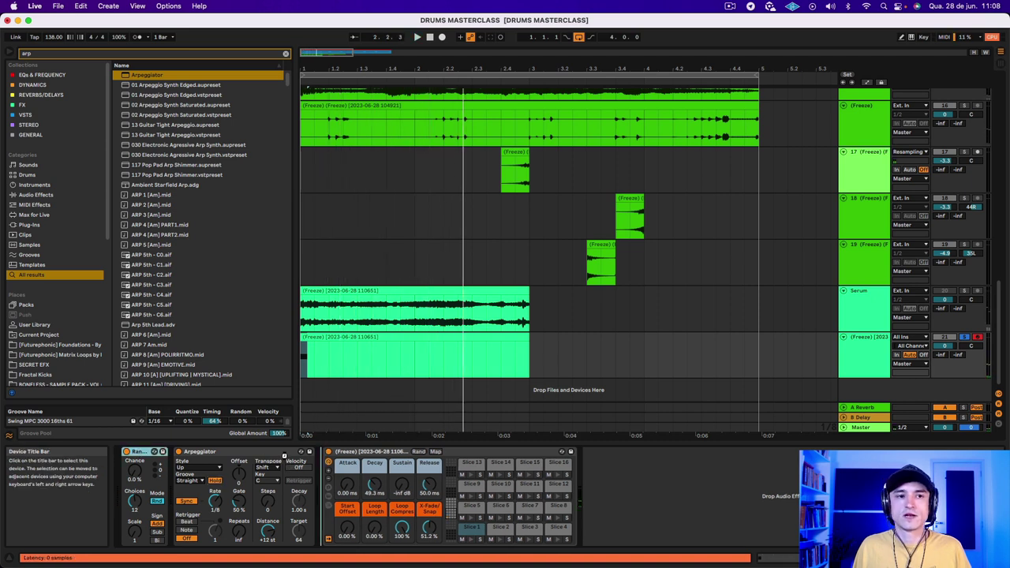
left_click_drag(284, 453, 127, 452)
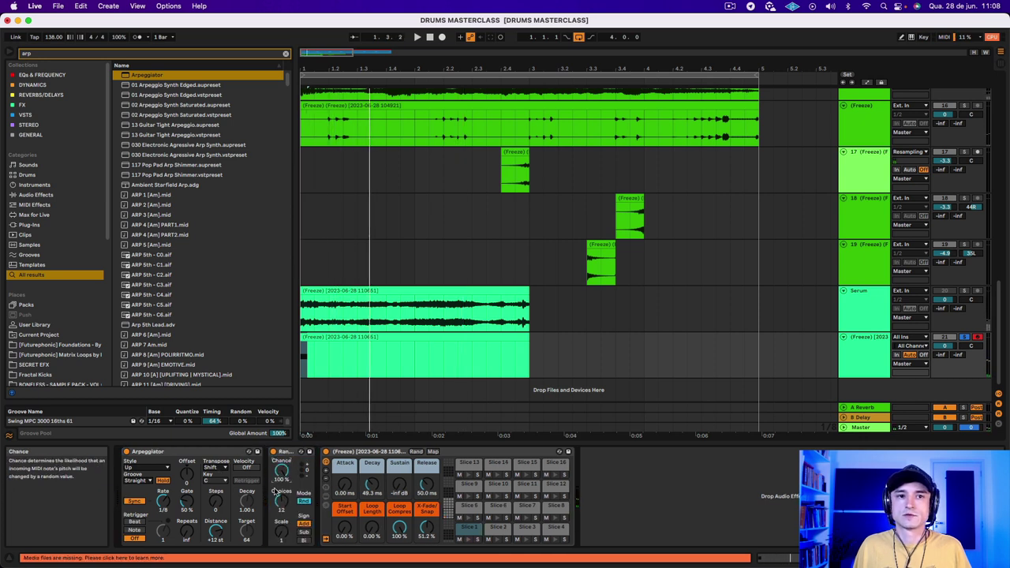
key("space")
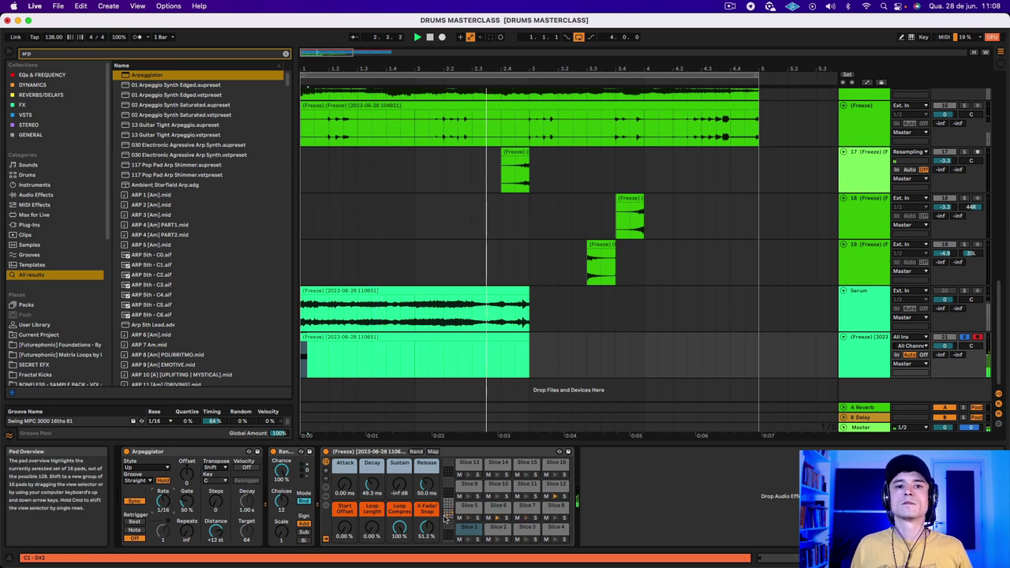
Step: Set Random's Choices to 15 and Scale to 3, and set the slice rack's Decay to 197 ms
left_click(335, 336)
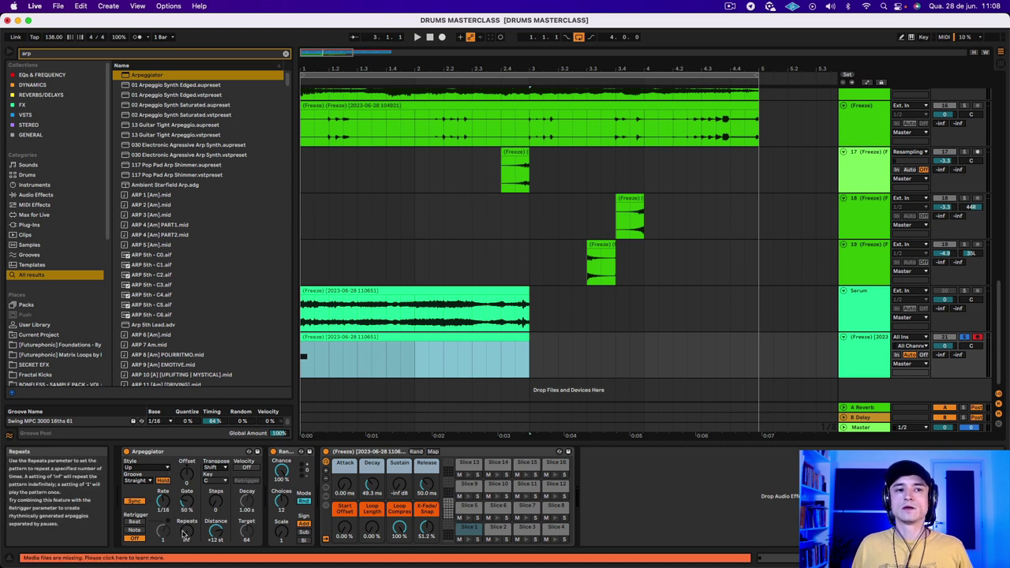
left_click(285, 534)
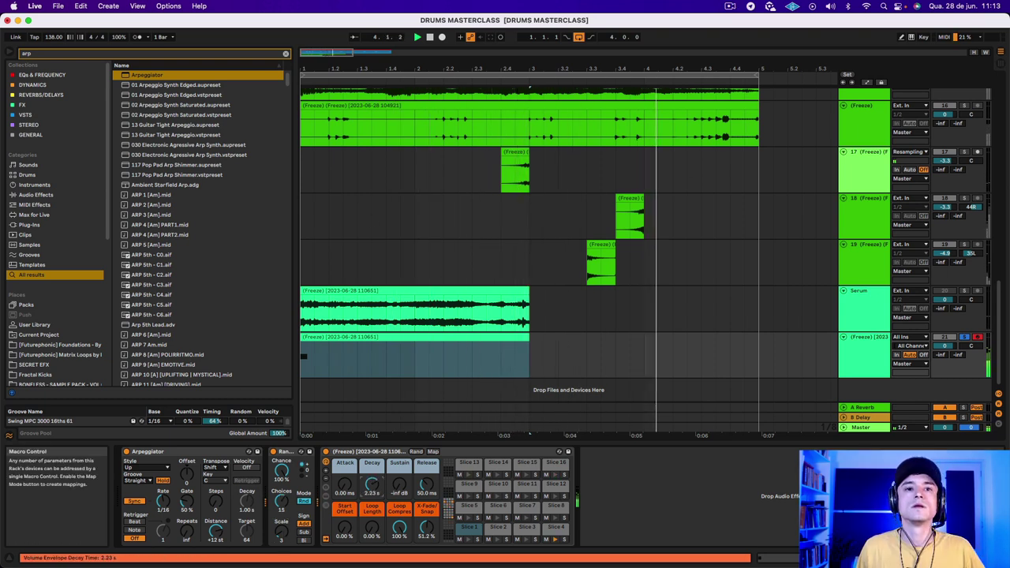
left_click_drag(371, 483, 372, 505)
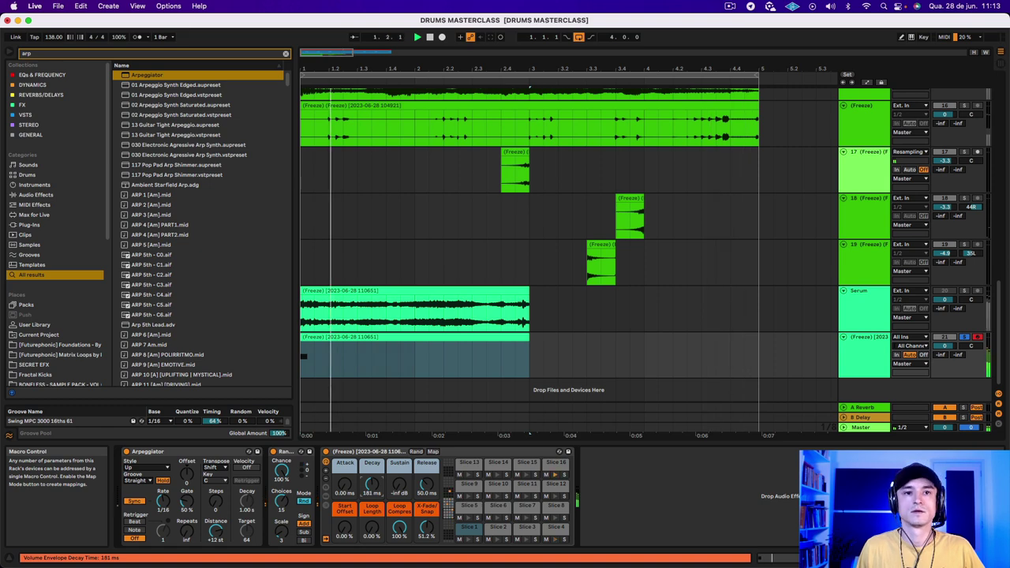
Step: Load an LFO after the slice rack, map it to Decay at 35–59% and Release at 44–61%, and play the track
left_click(91, 54)
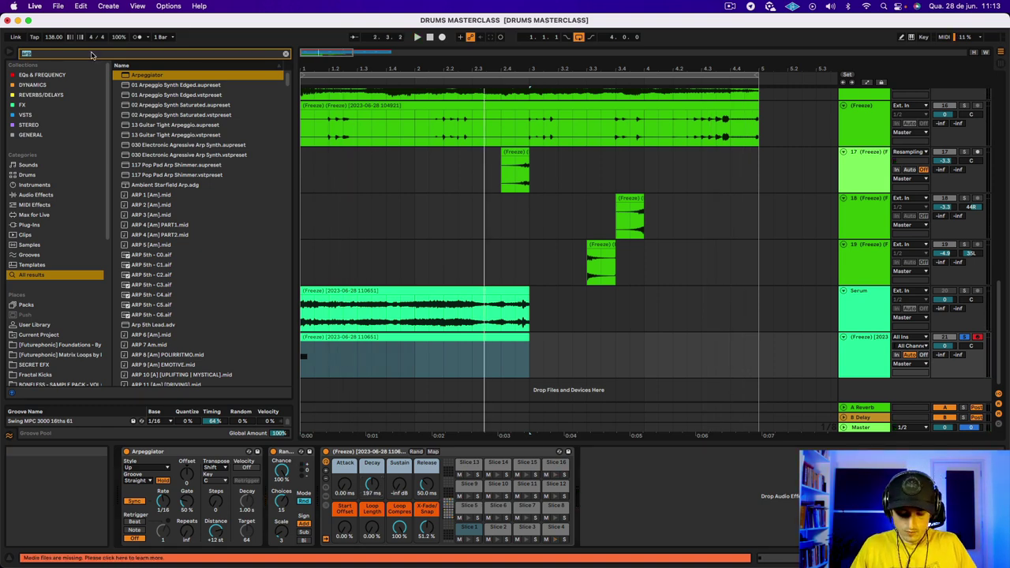
type("lfo")
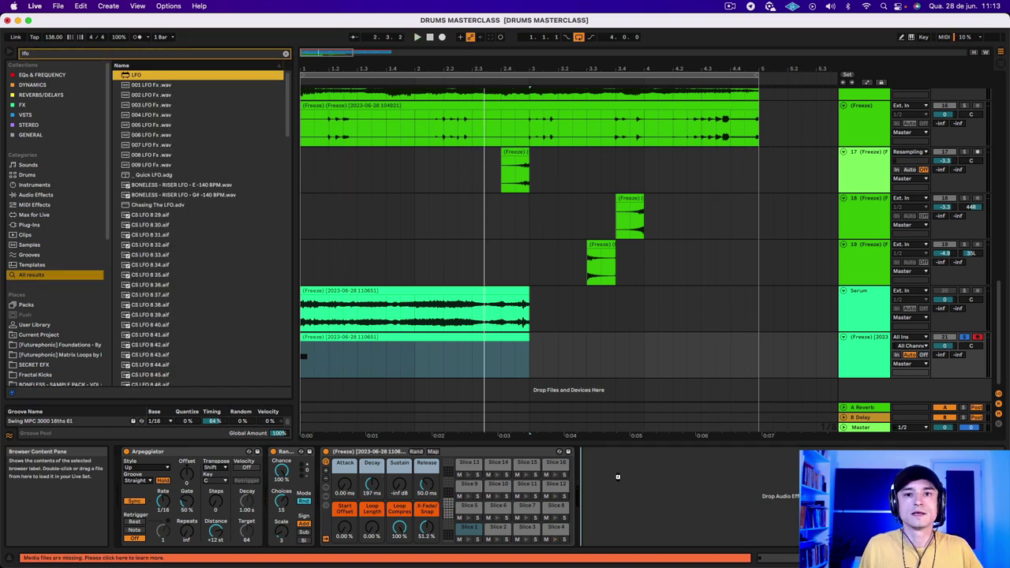
left_click_drag(617, 476, 618, 477)
left_click(603, 463)
left_click(373, 484)
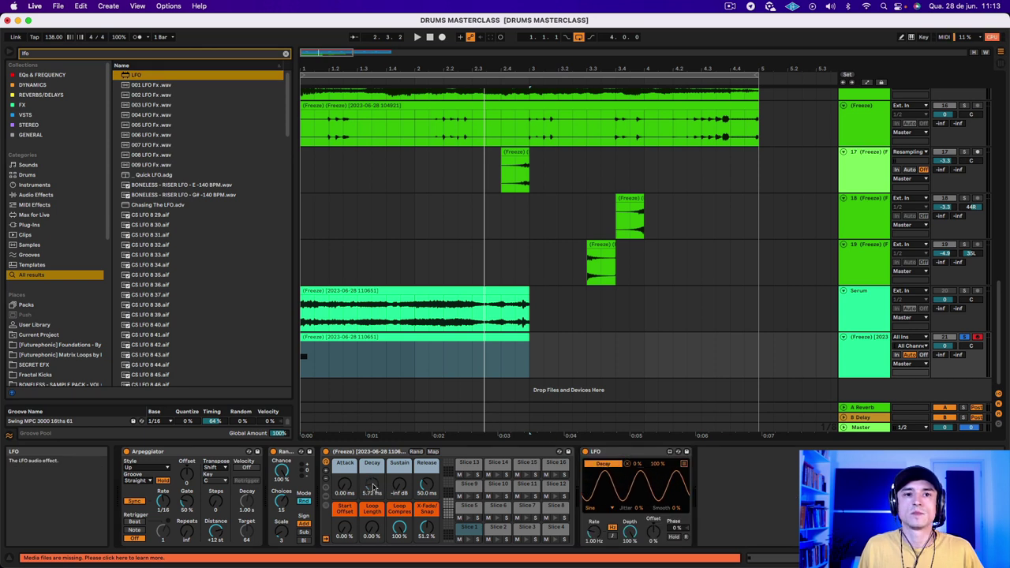
left_click(683, 463)
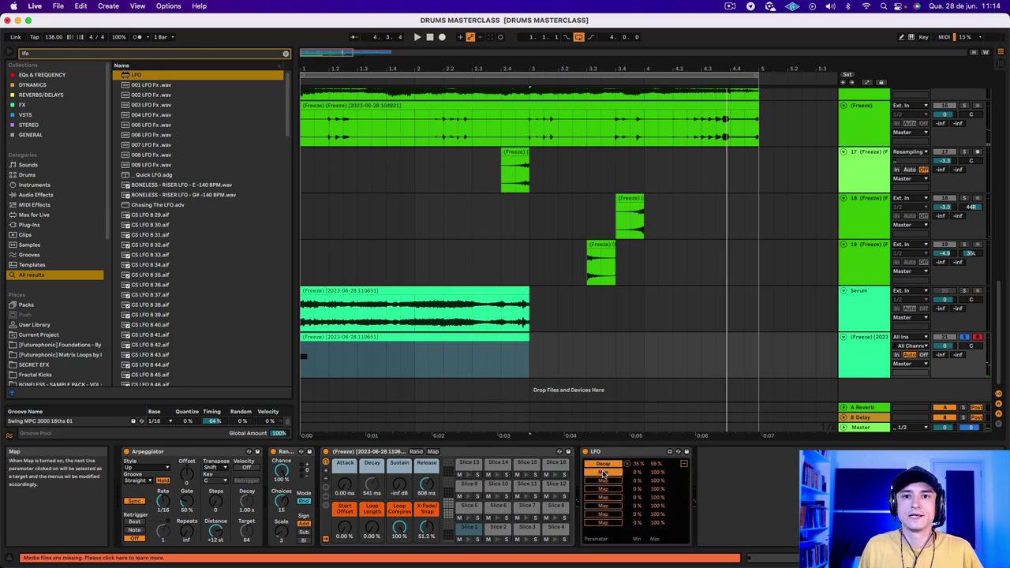
key("space")
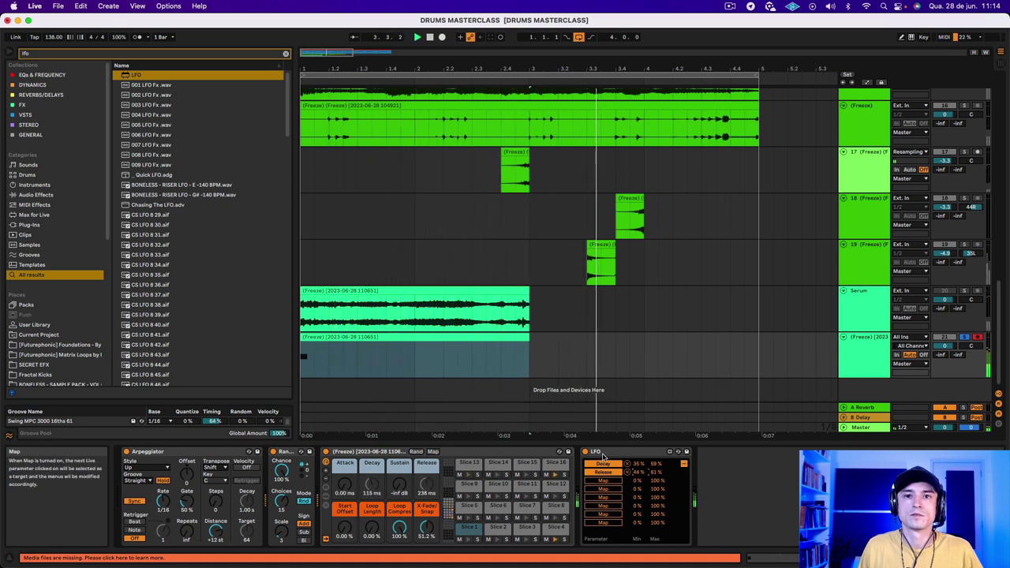
Step: Insert an audio track with Resampling as its input, arm it and record four bars of the slice pattern
right_click(873, 390)
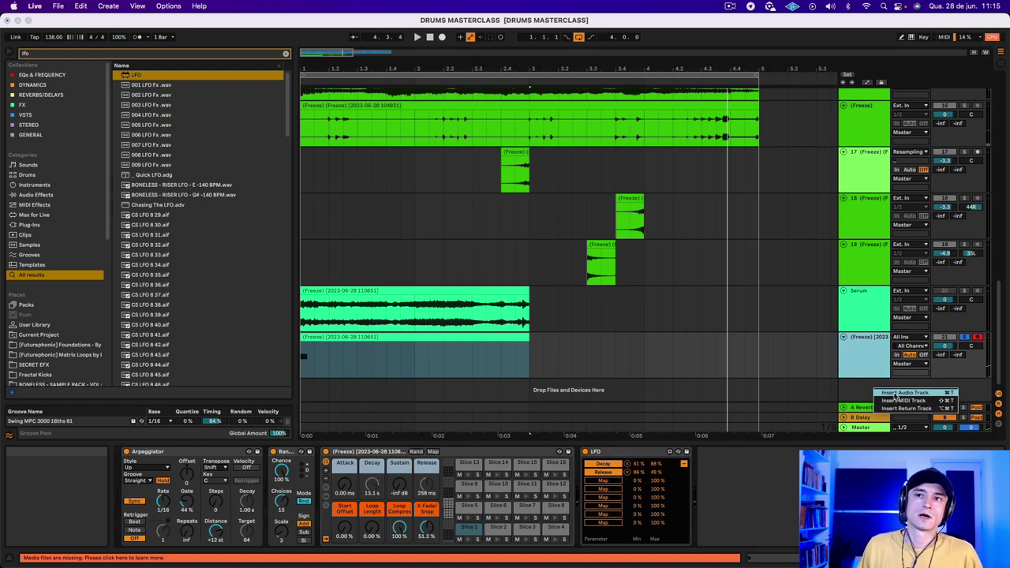
key("super+t")
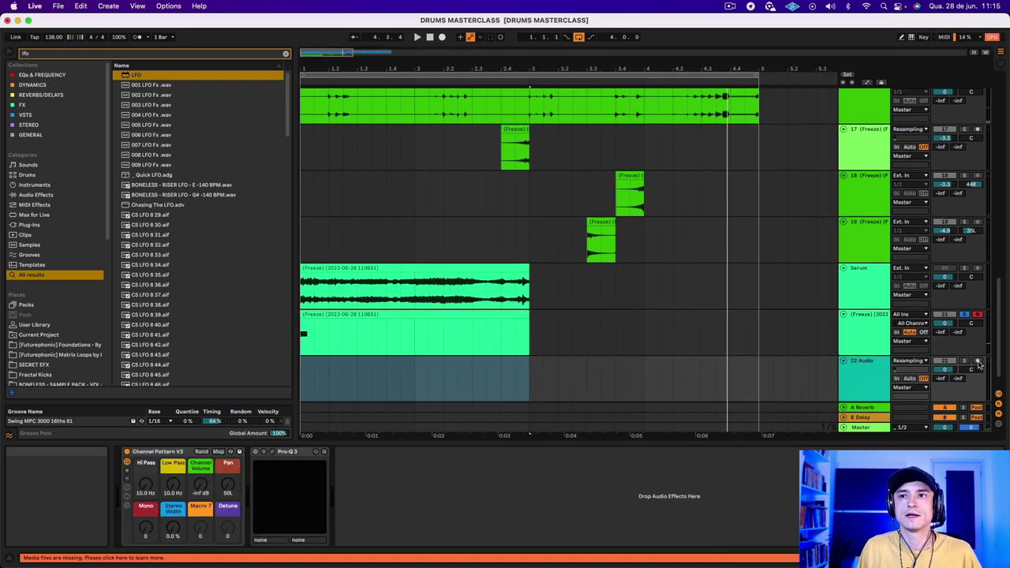
left_click(977, 361)
key("space")
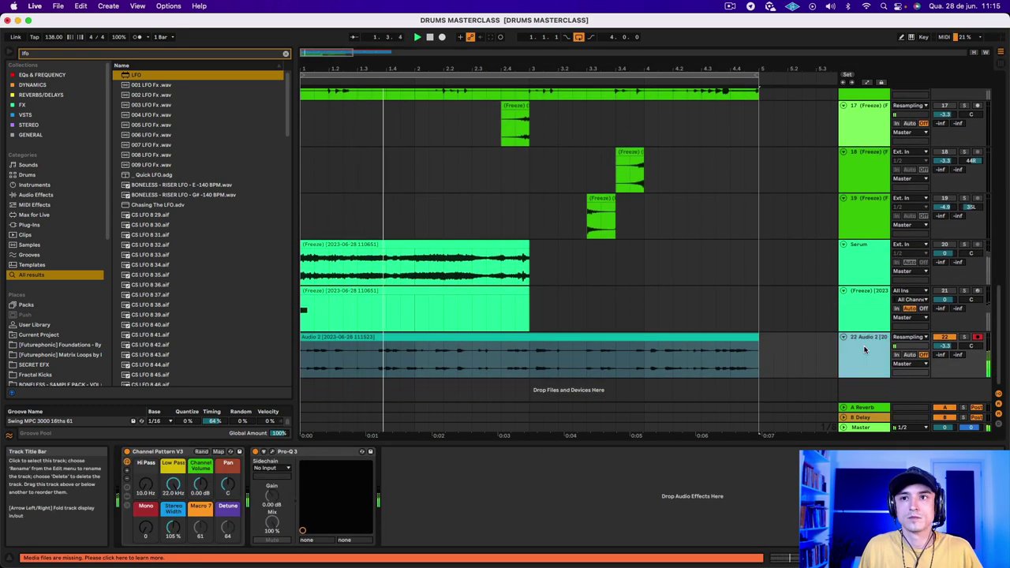
Step: Set the resampled track's volume to -2.2 dB and add a band at the lowest frequencies in its Pro-Q 3
left_click_drag(949, 347, 949, 339)
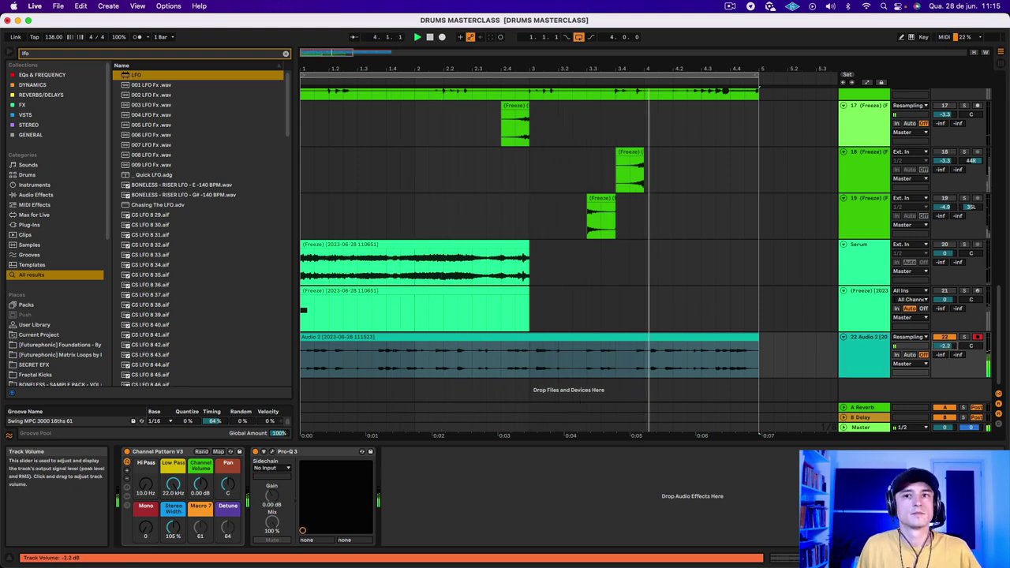
left_click(263, 451)
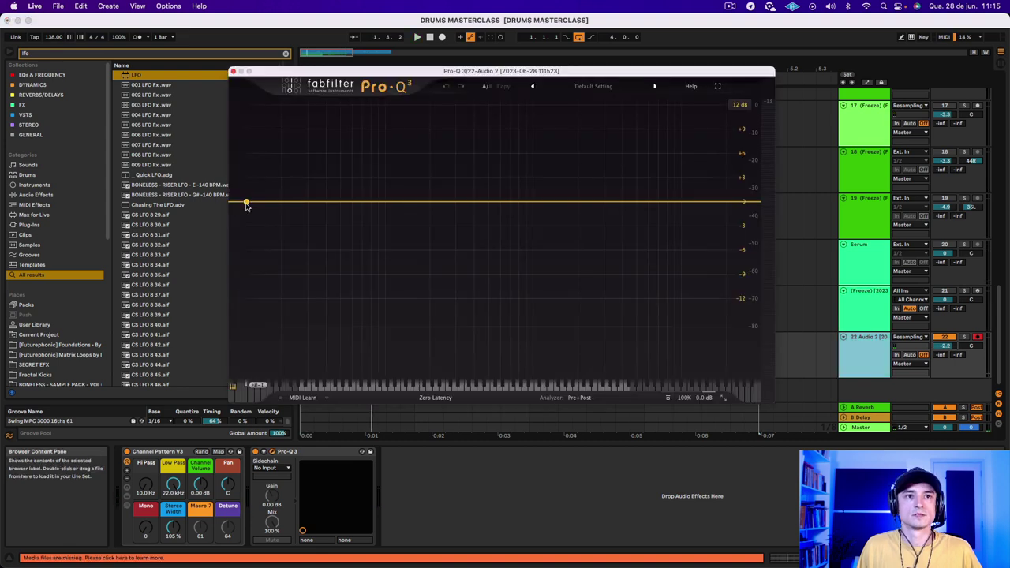
left_click(242, 204)
left_click(866, 356)
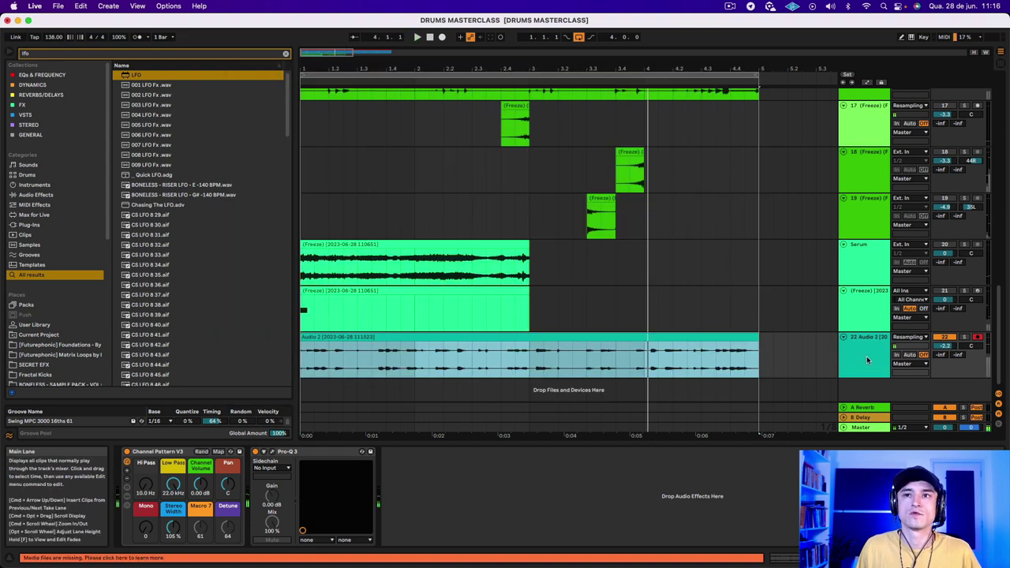
Step: Deactivate the resampled clip and reactivate only short sections of it in bars 1, 3 and 4
left_click(329, 336)
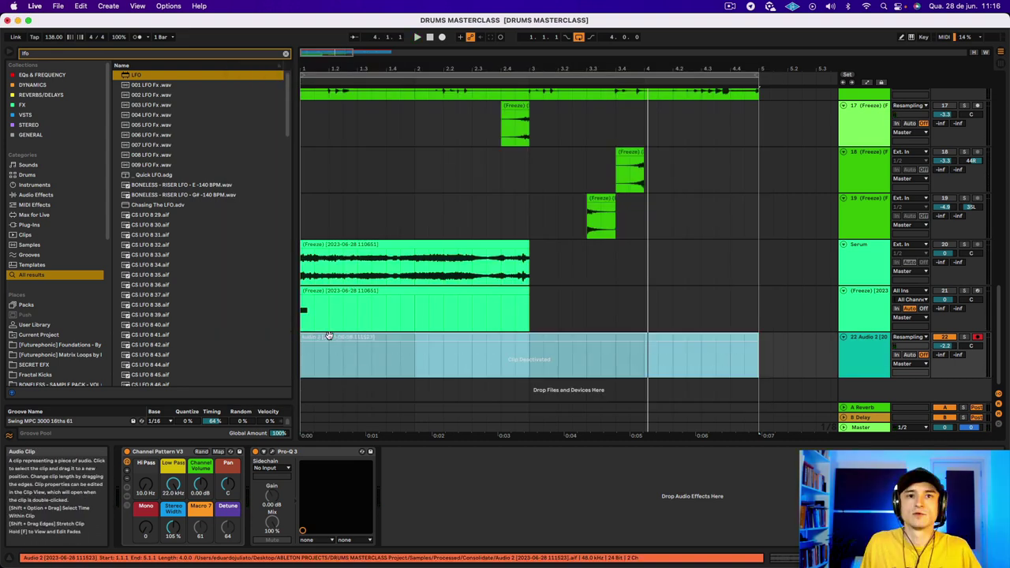
key("0")
left_click_drag(315, 360, 387, 365)
key("0")
key("0")
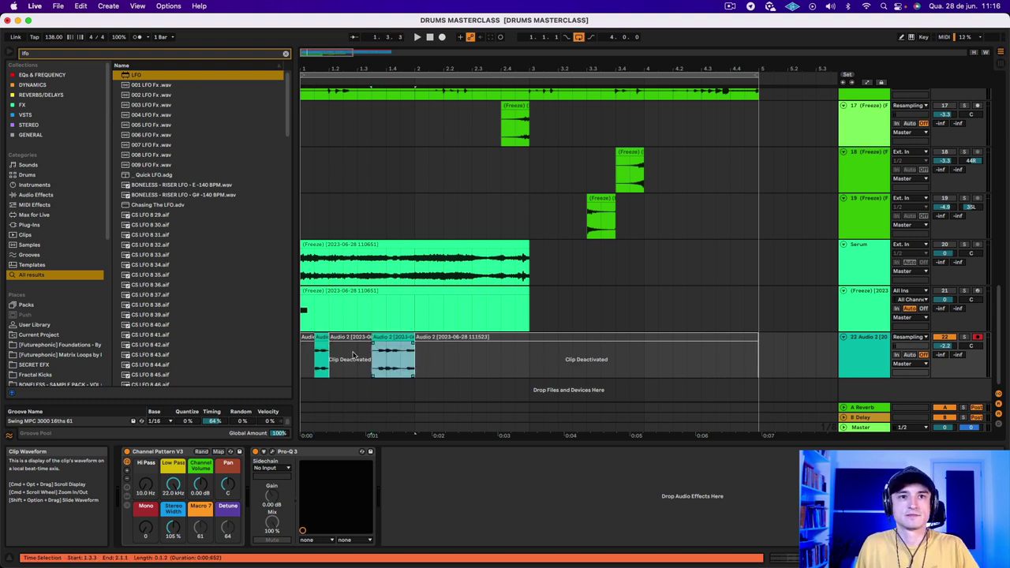
key("0")
left_click_drag(530, 359, 659, 359)
key("0")
left_click(733, 334)
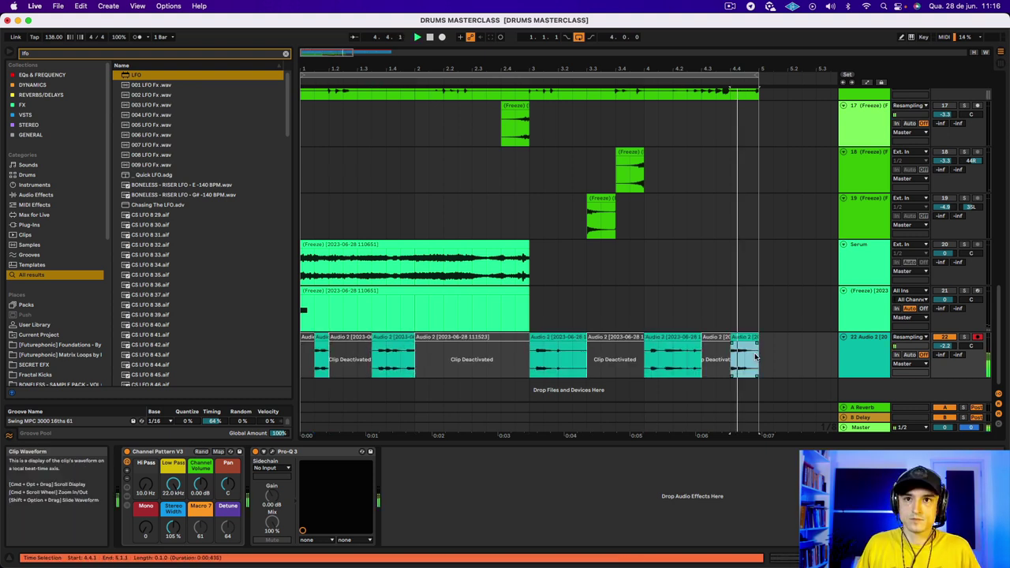
Step: Play the gated pattern and reactivate a two-beat section of the resampled clip in bar 2
key("space")
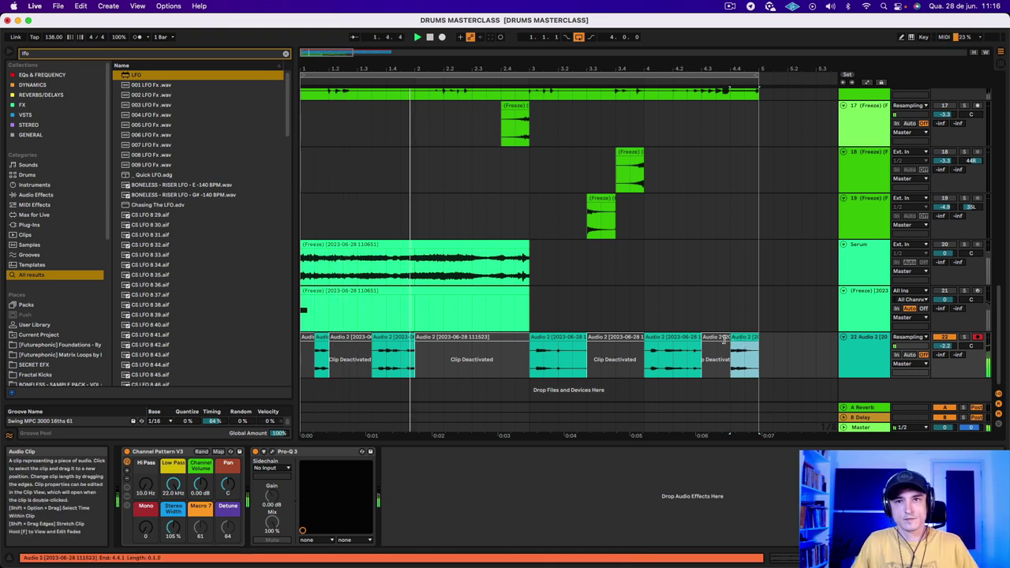
left_click(489, 360)
key("0")
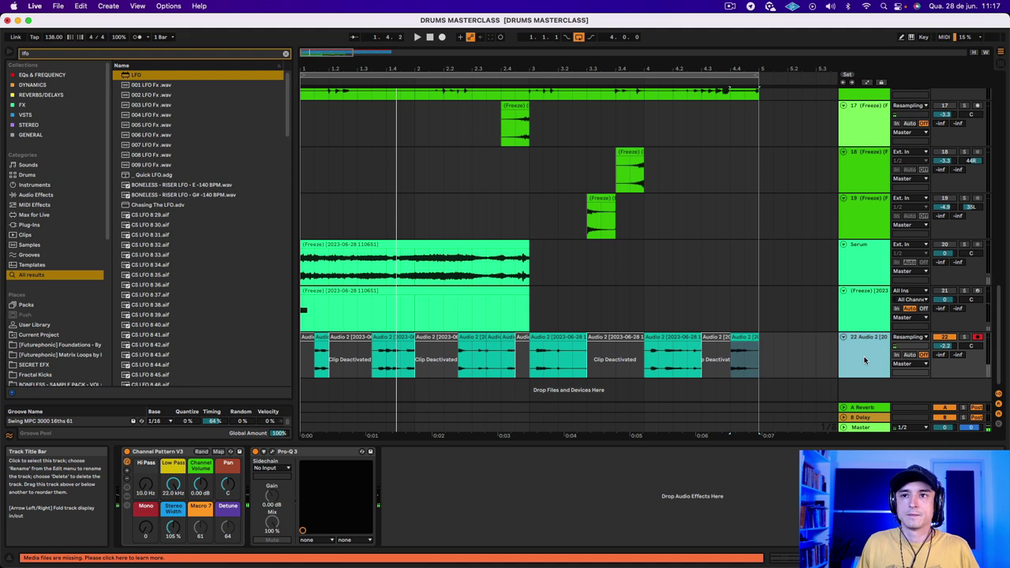
Step: Isolate the last one-beat section on a duplicate track below as a consolidated clip with its gain at -5.94 dB
left_click_drag(748, 359, 746, 387)
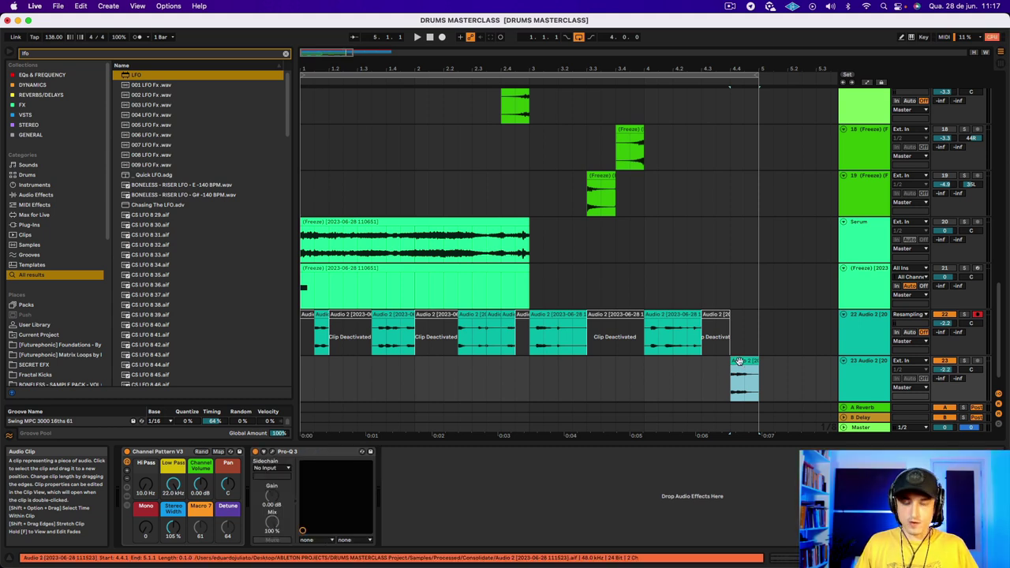
key("super+j")
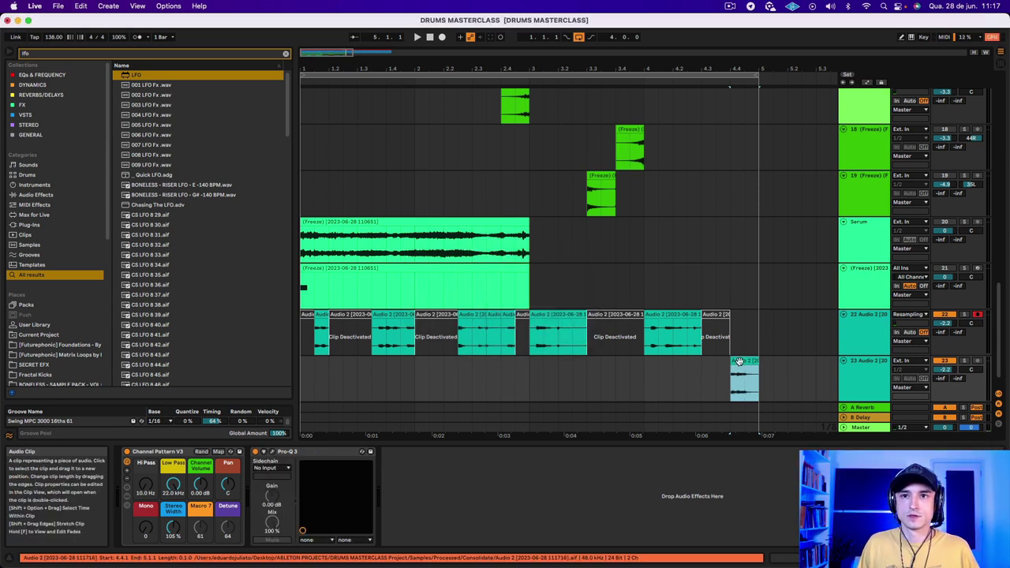
double_click(739, 363)
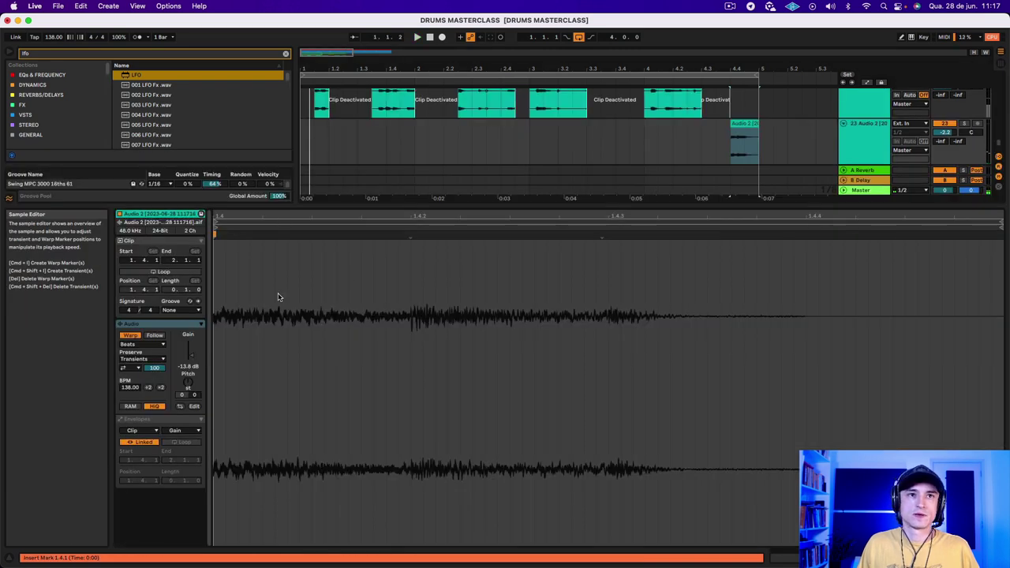
left_click_drag(189, 355, 189, 330)
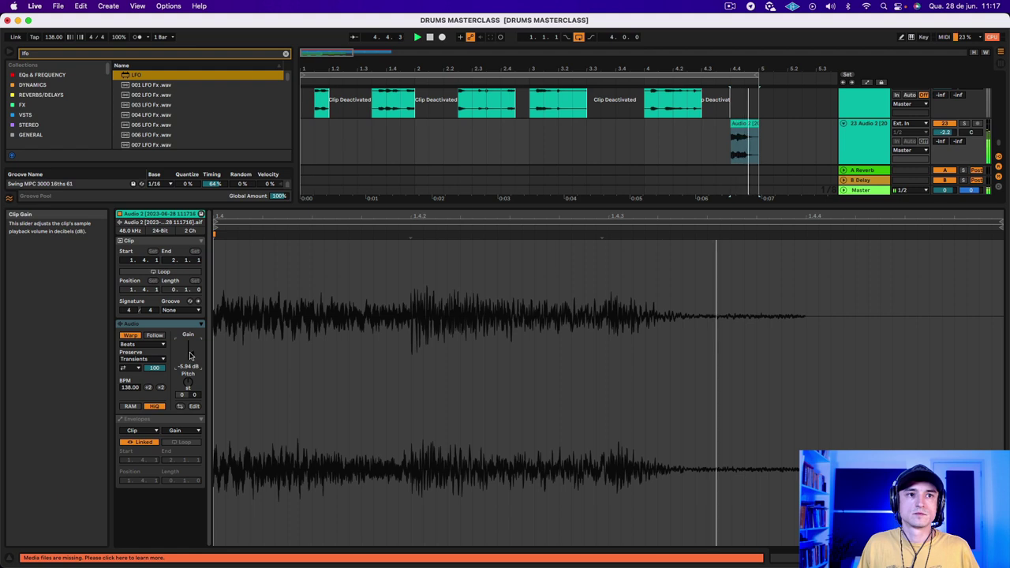
Step: In Beats warp mode, set the clip's Preserve to 1/32, transient looping off and transient envelope to 13, and transpose it +10 semitones
left_click(141, 359)
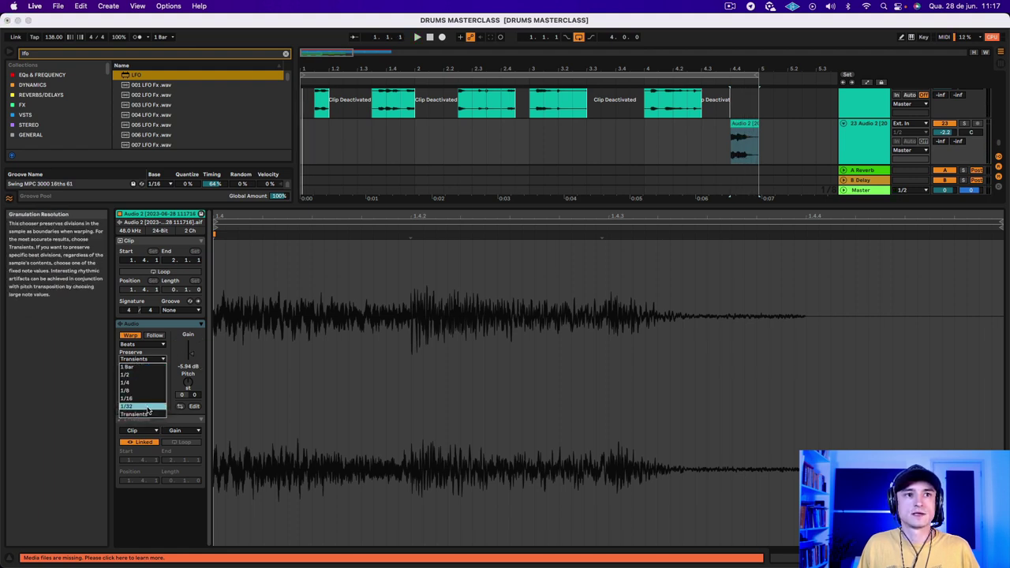
left_click(146, 407)
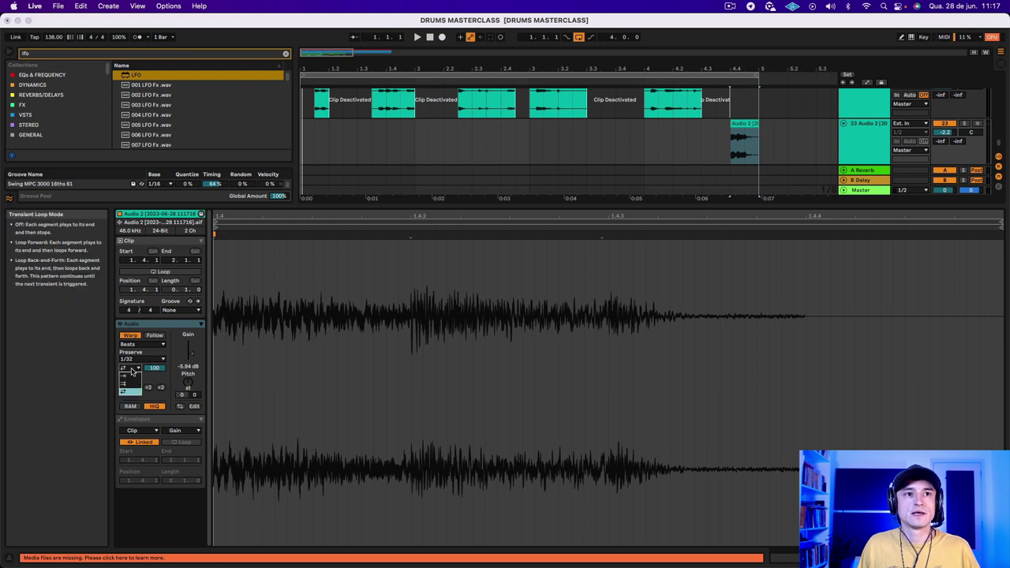
left_click(133, 384)
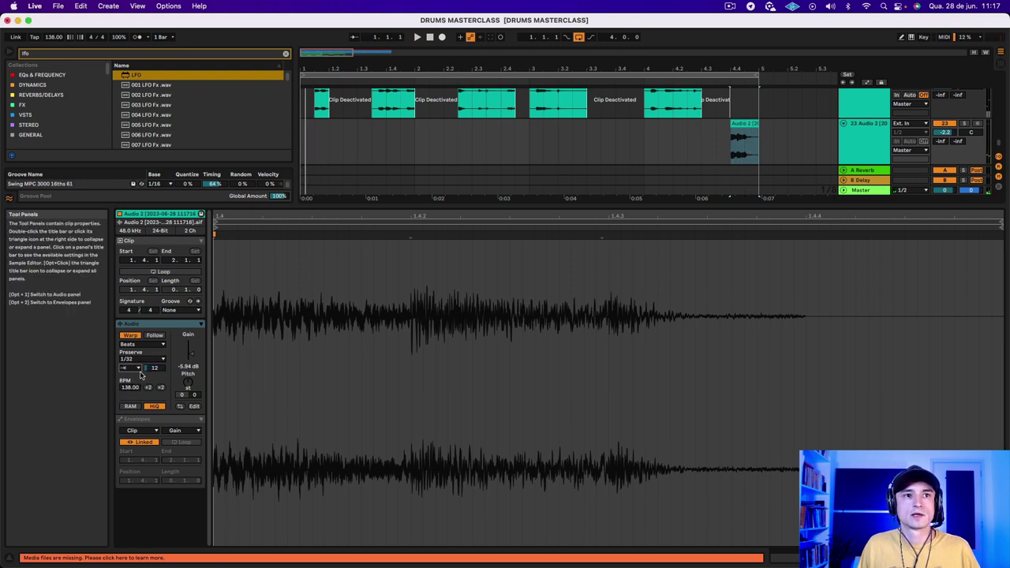
left_click_drag(155, 368, 155, 371)
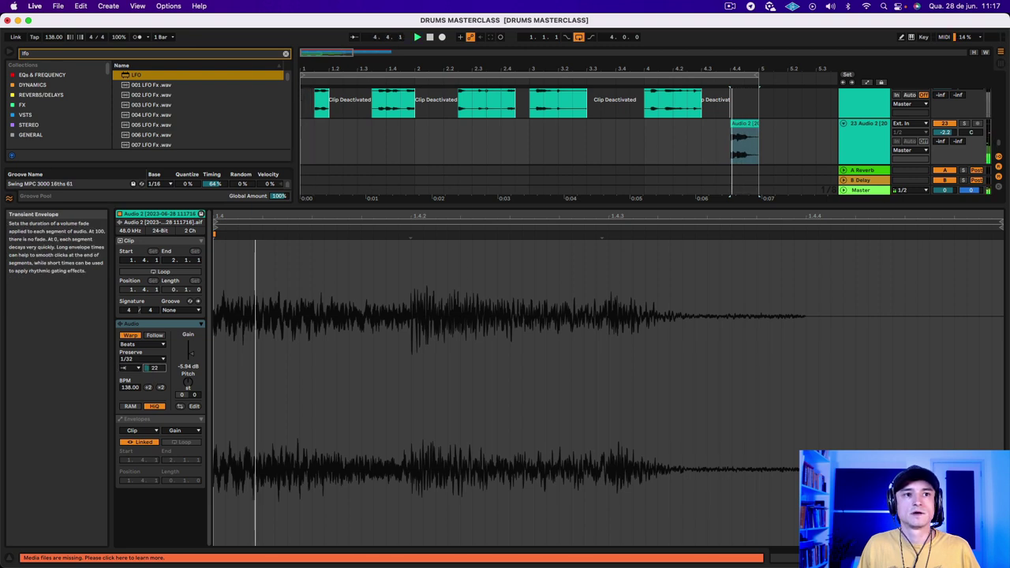
left_click_drag(156, 371, 188, 373)
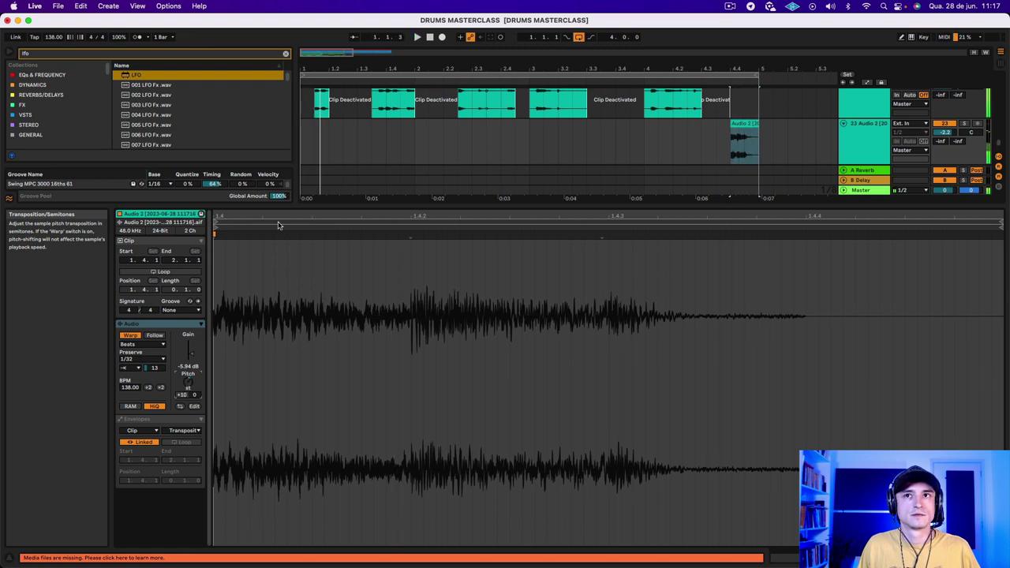
Step: Stretch the isolated clip to 5.2.3 with a fade-in, audition it, and trim its end back to the start of bar 5
left_click(754, 124)
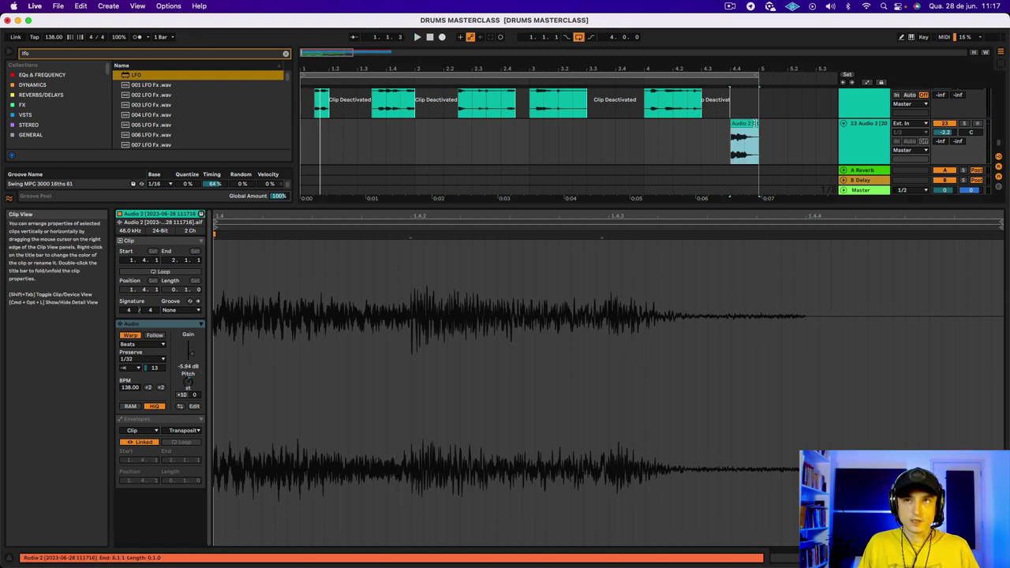
left_click_drag(754, 123, 802, 124)
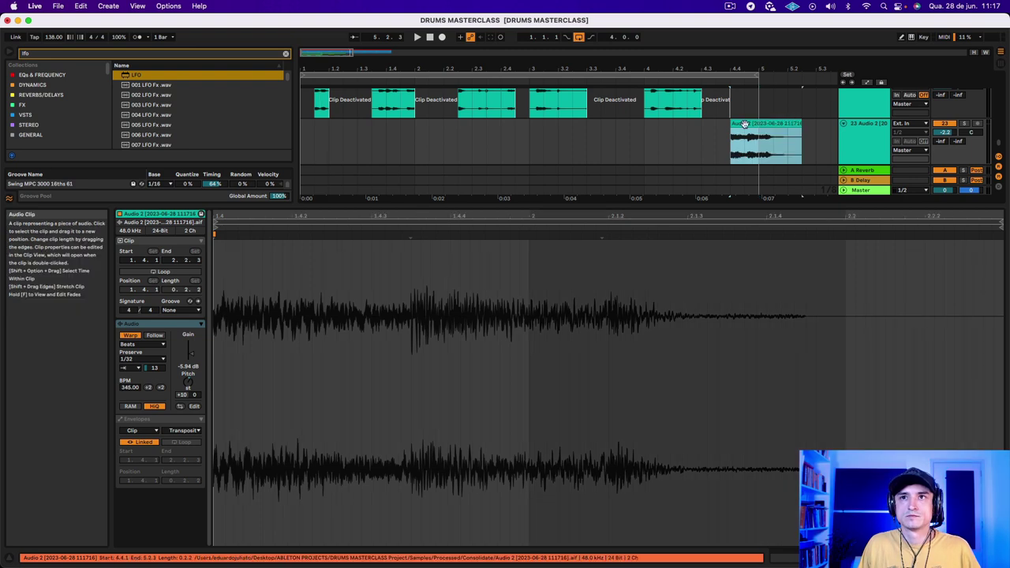
key("space")
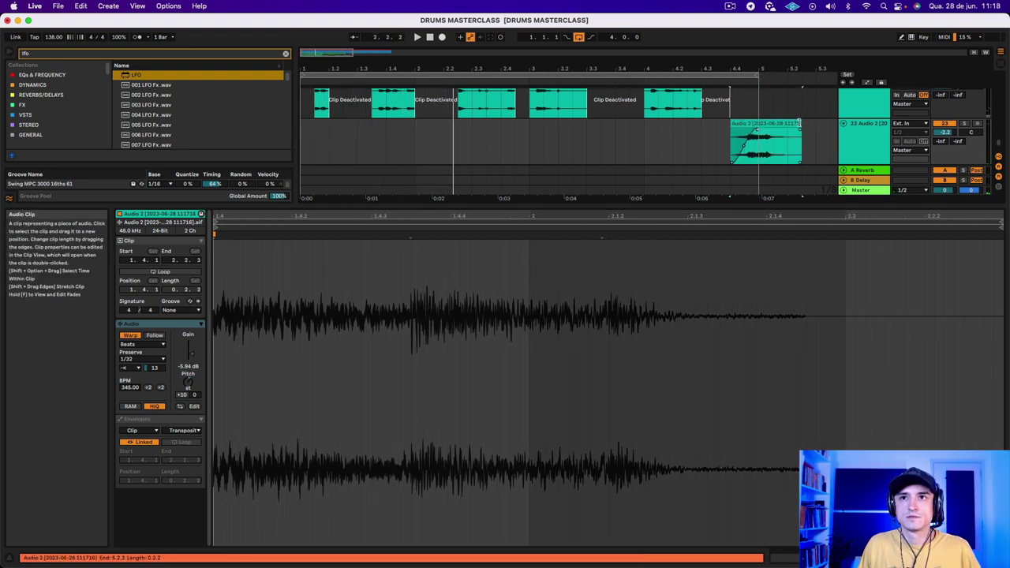
left_click_drag(802, 124, 759, 124)
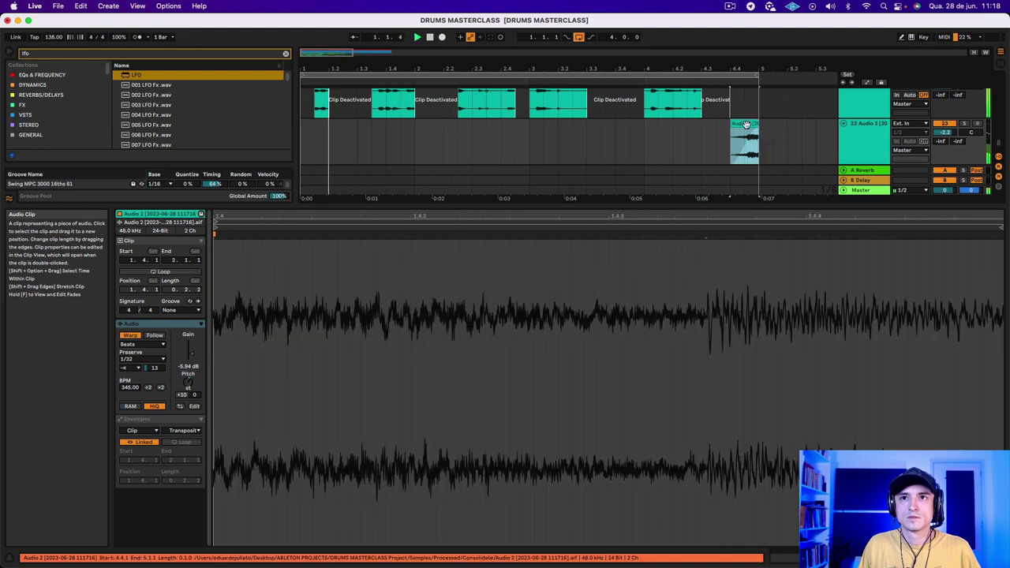
Step: Consolidate the processed one-beat clip at the end of bar 4 and audition it
key("super+j")
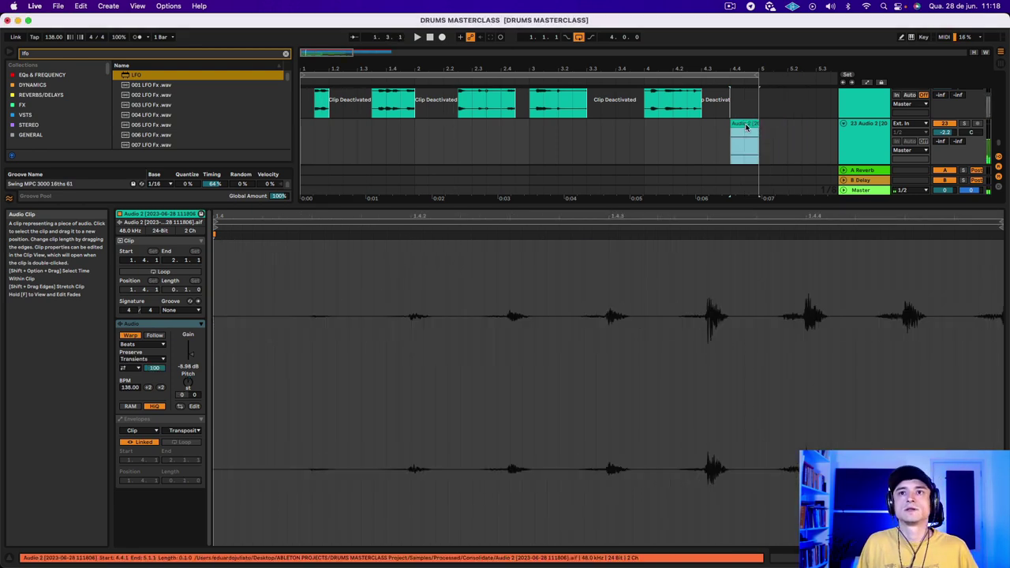
key("space")
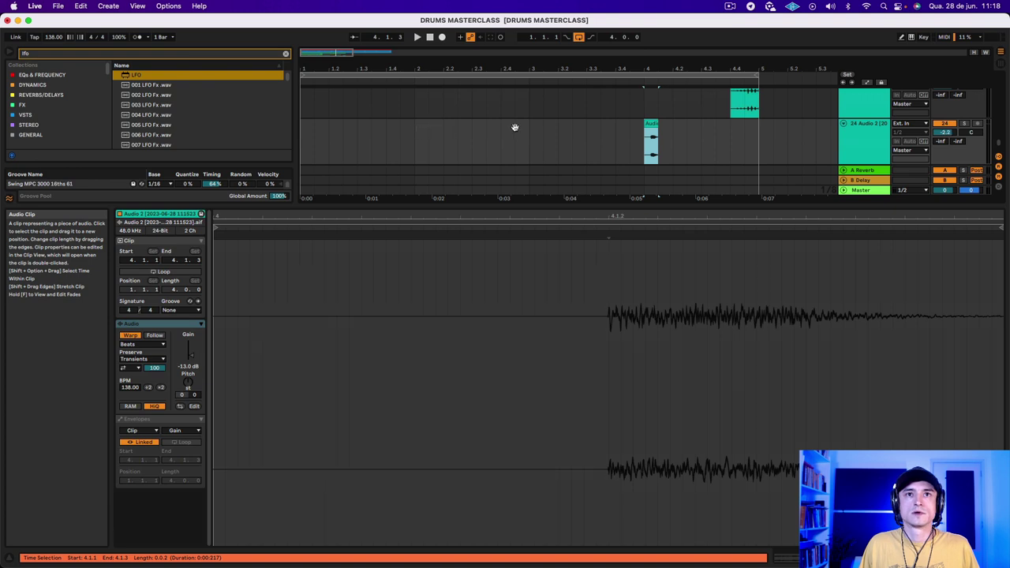
Step: Copy the half-beat clip at 4.1.1 on track 24 to the start of bar 2
left_click(515, 127)
key("cmd+v")
left_click_drag(510, 136, 425, 136)
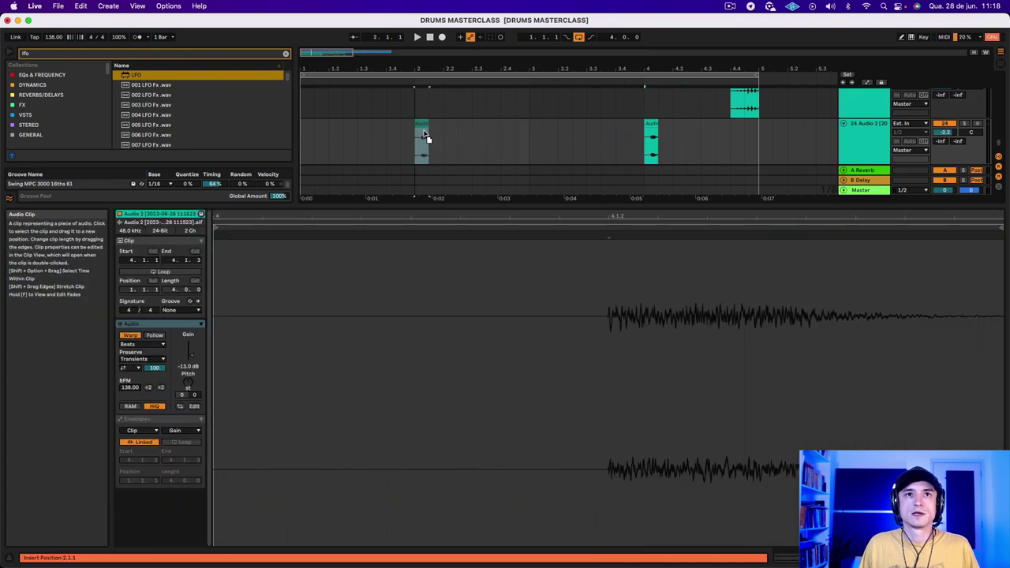
mouse_move(418, 66)
left_mouse_down()
mouse_move(402, 142)
mouse_move(430, 124)
mouse_move(386, 130)
mouse_move(466, 126)
left_mouse_up()
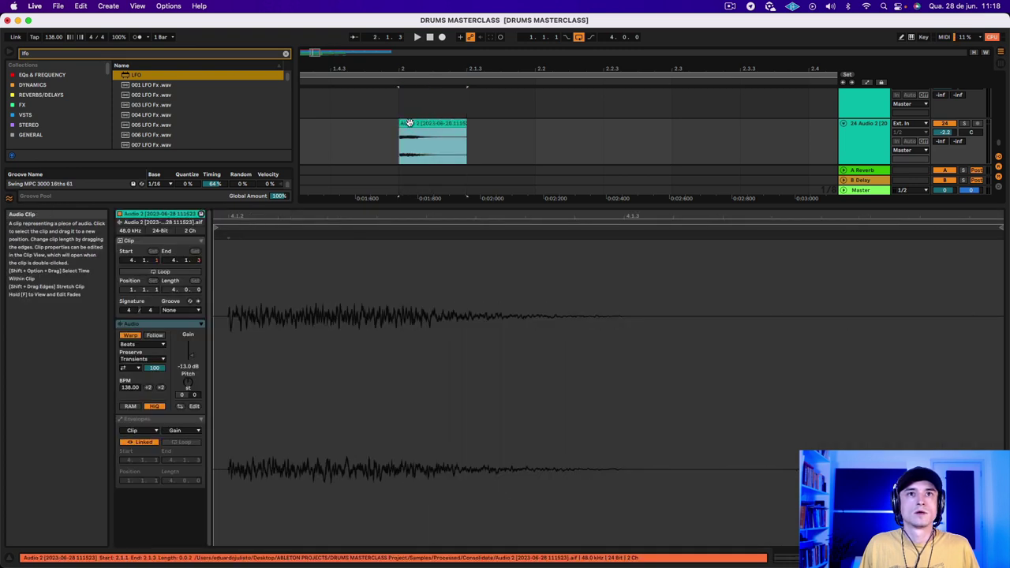
Step: Solo track 24, audition the copied clip in bar 2 and raise its gain to -2.79 dB
left_click(439, 142)
left_click(966, 124)
key("space")
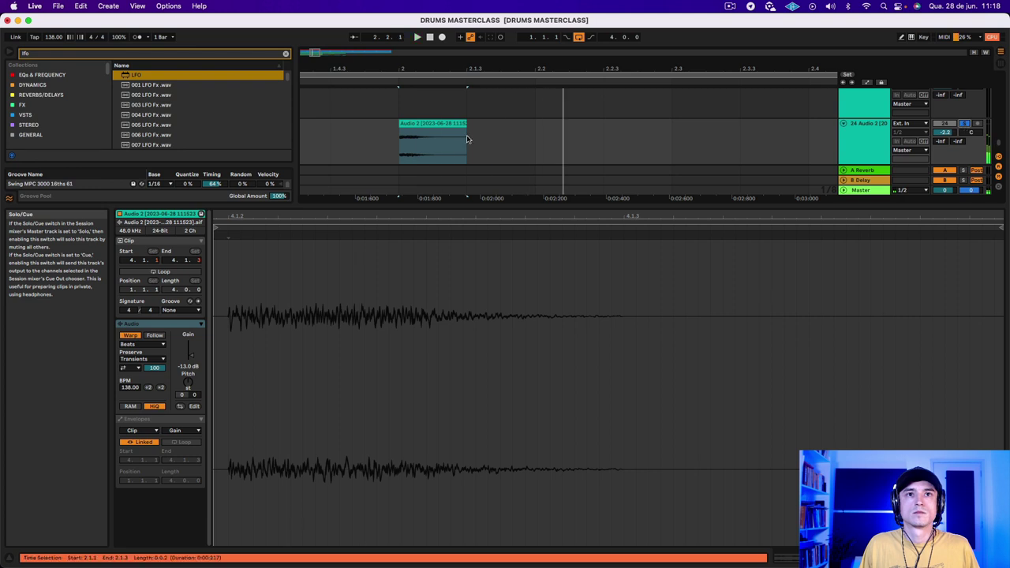
left_click(453, 142)
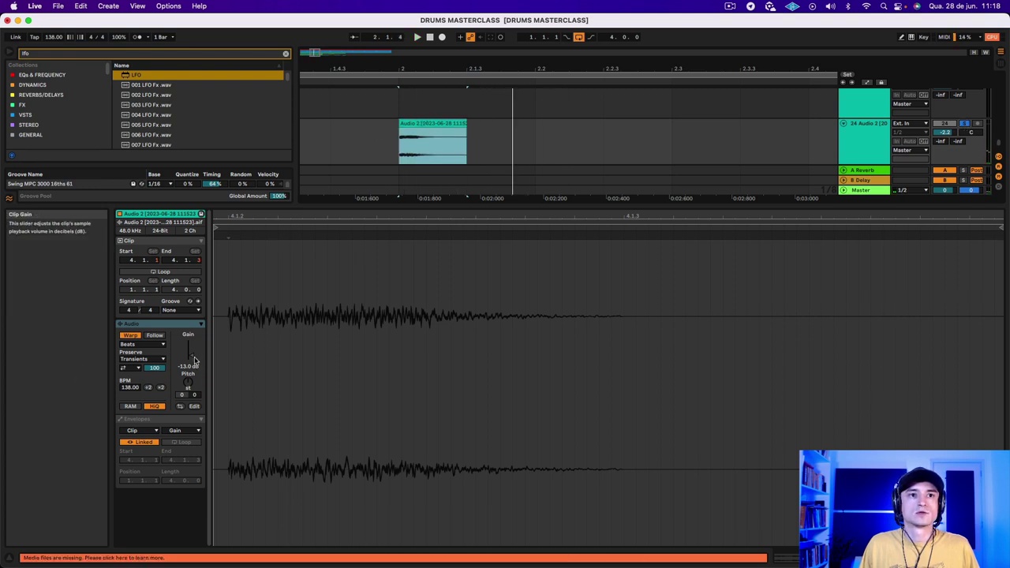
left_click_drag(194, 361, 194, 339)
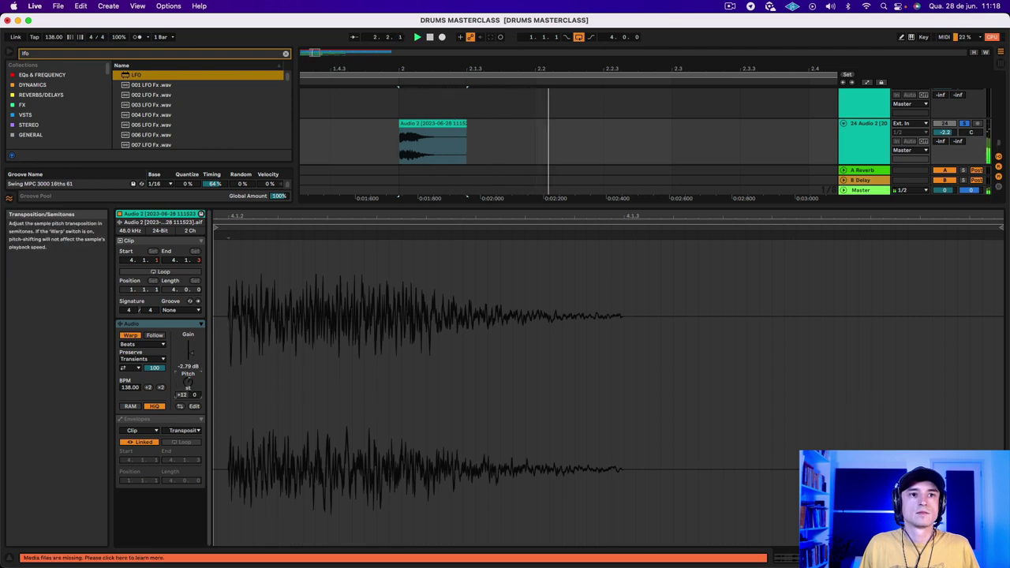
Step: Set the bar 2 clip's warp mode to Complex Pro and transpose it -18 semitones
left_click(147, 360)
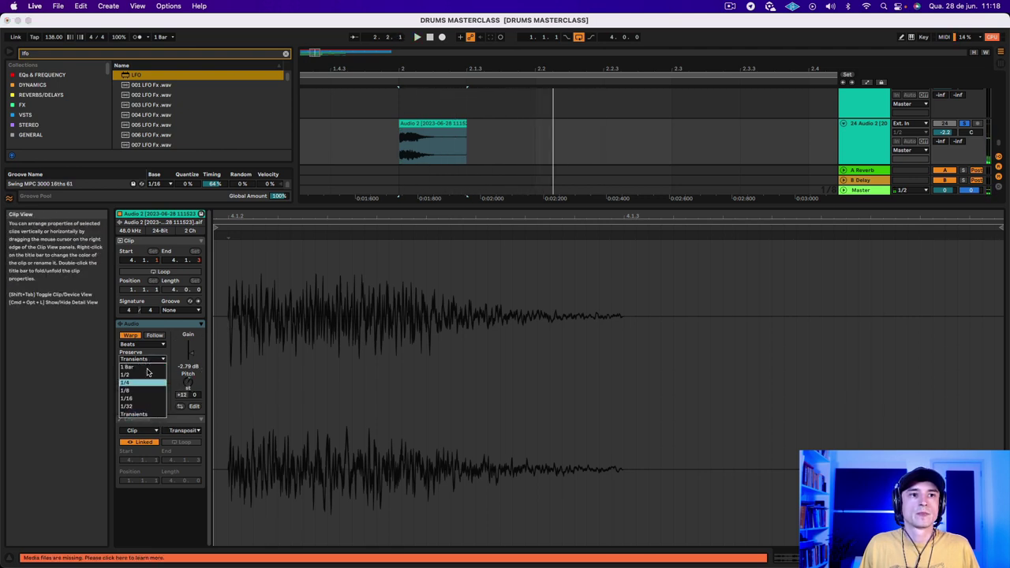
left_click(147, 373)
left_click(142, 344)
left_click(154, 393)
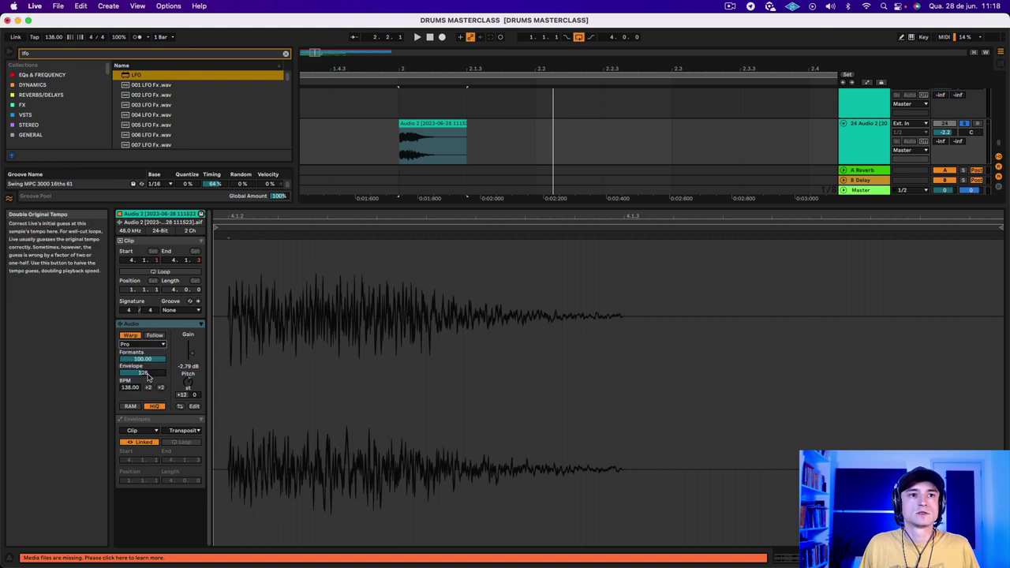
mouse_move(186, 383)
left_mouse_down()
mouse_move(186, 418)
mouse_move(187, 388)
left_mouse_up()
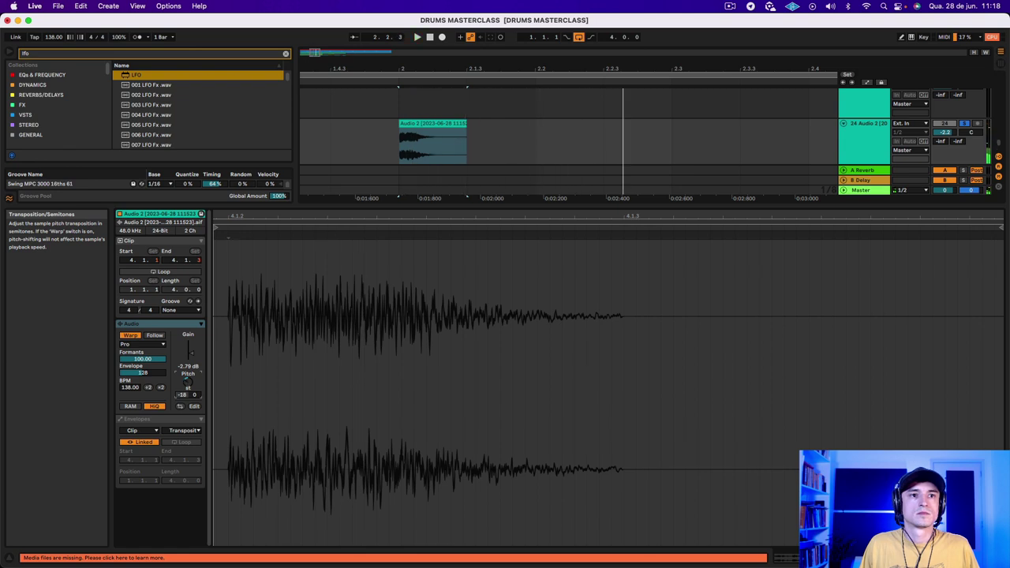
Step: Consolidate the clip, then remove the silence at its start so its sound fills 2.1.1 to 2.1.3
left_click(462, 131)
key("super+j")
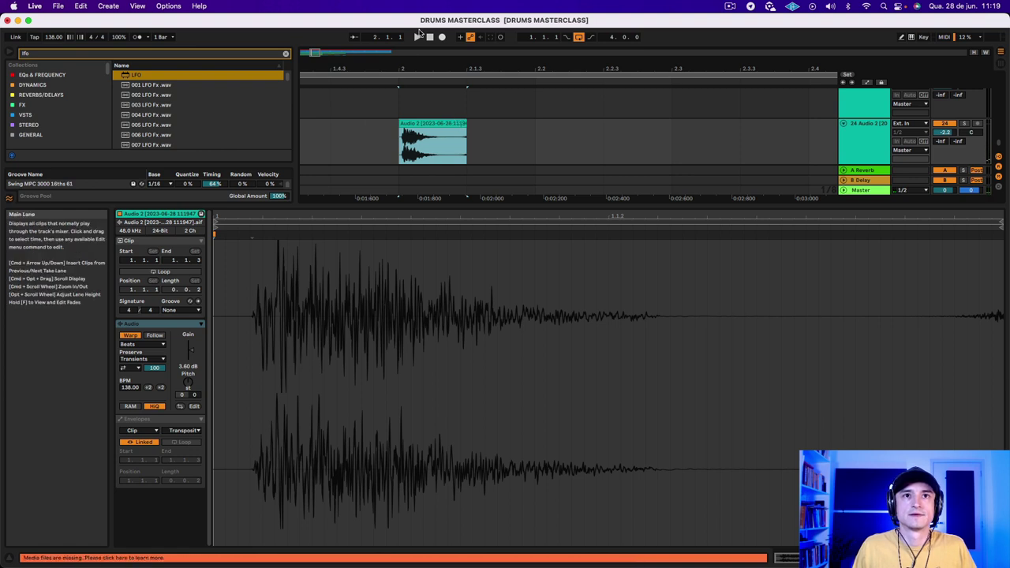
scroll(401, 123, "up", 3)
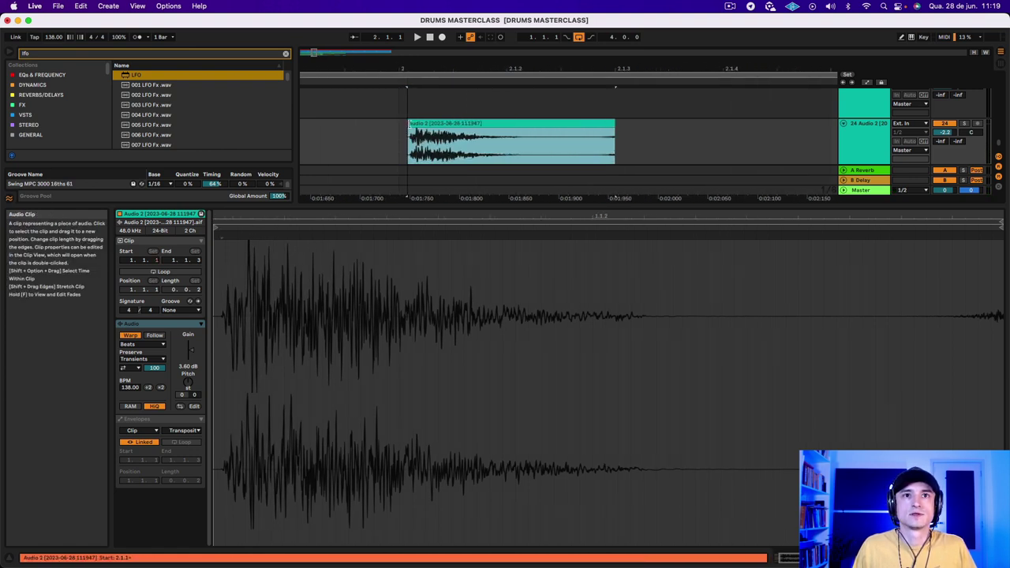
left_click(420, 131)
mouse_move(615, 124)
left_mouse_down()
mouse_move(541, 124)
mouse_move(614, 124)
left_mouse_up()
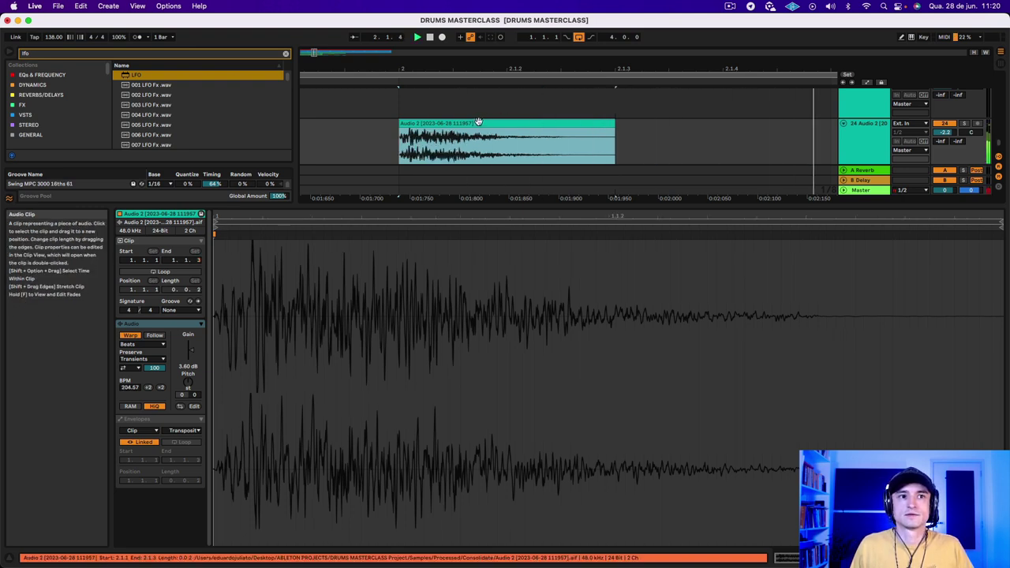
Step: Try Texture warp mode on the consolidated clip, with grain size 201.83 and flux 55.47
left_click(142, 359)
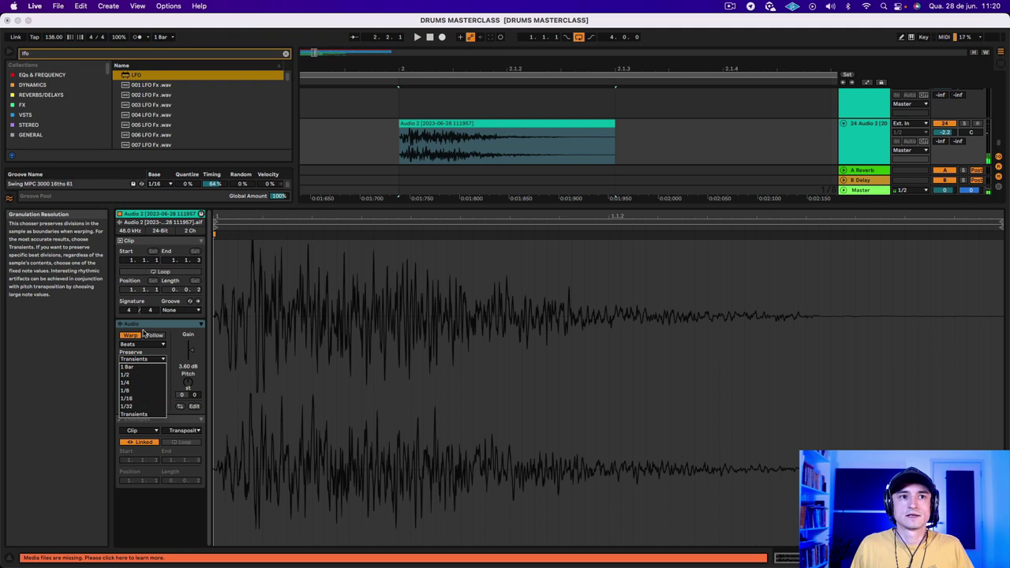
left_click(142, 344)
left_click(148, 367)
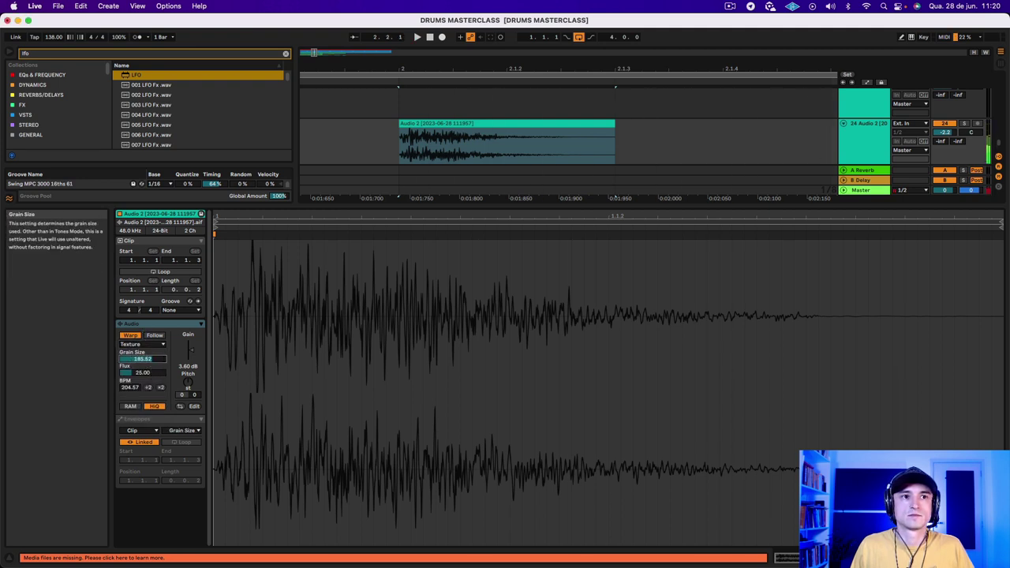
left_click_drag(146, 372, 146, 316)
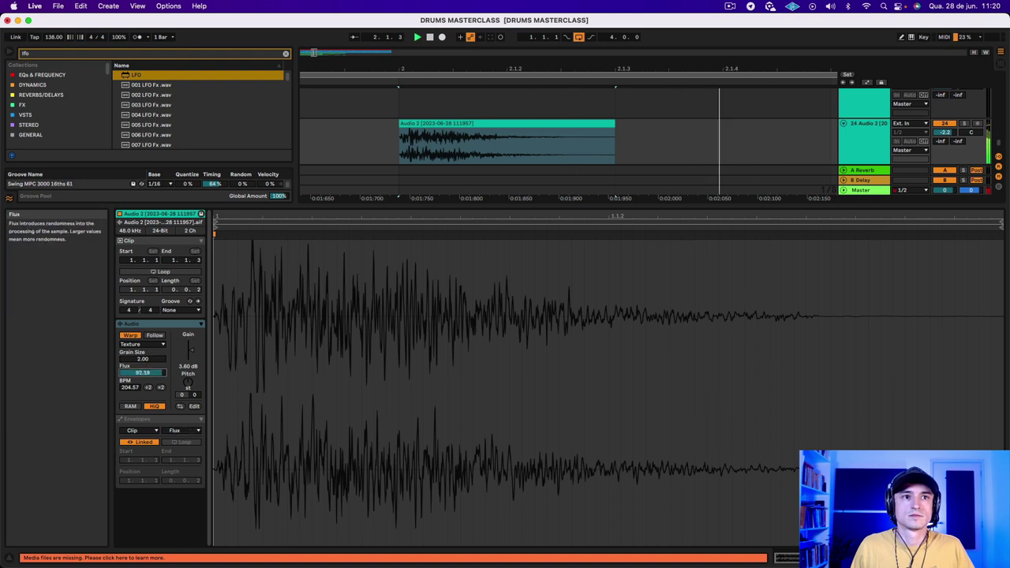
left_click_drag(142, 359, 136, 367)
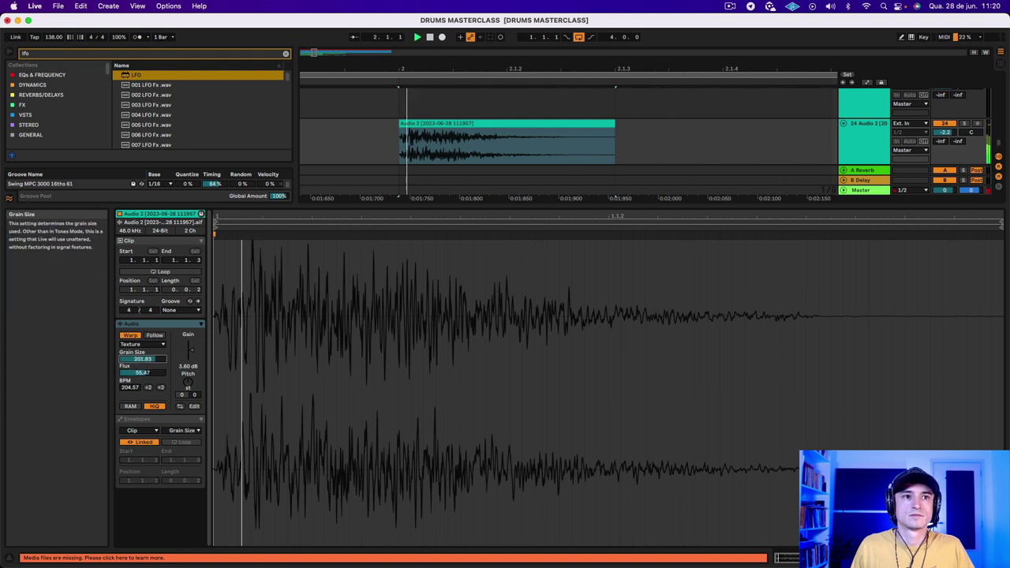
Step: Switch the clip's warp mode to Re-Pitch and set its segment BPM to 206
left_click(128, 344)
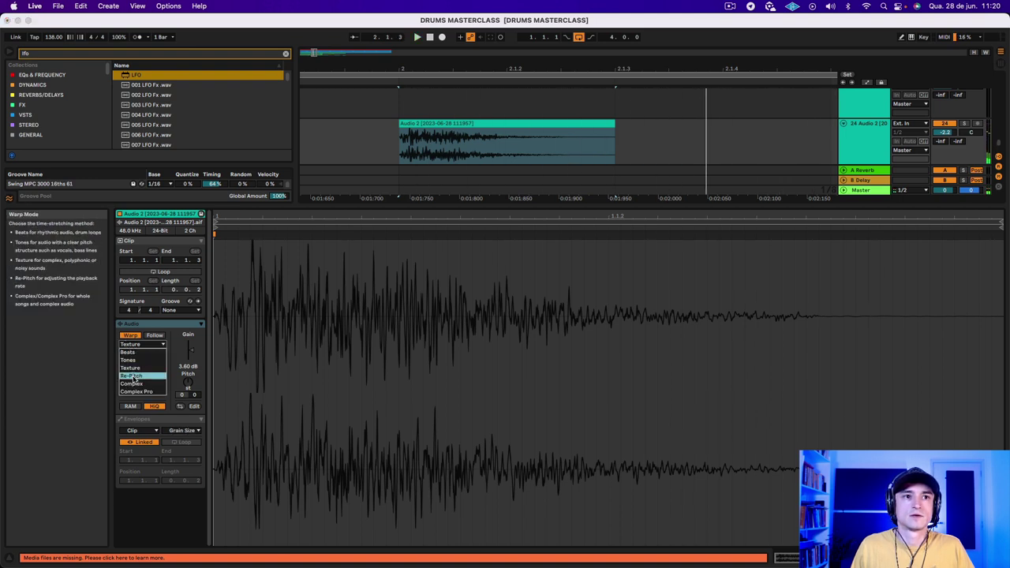
left_click(132, 376)
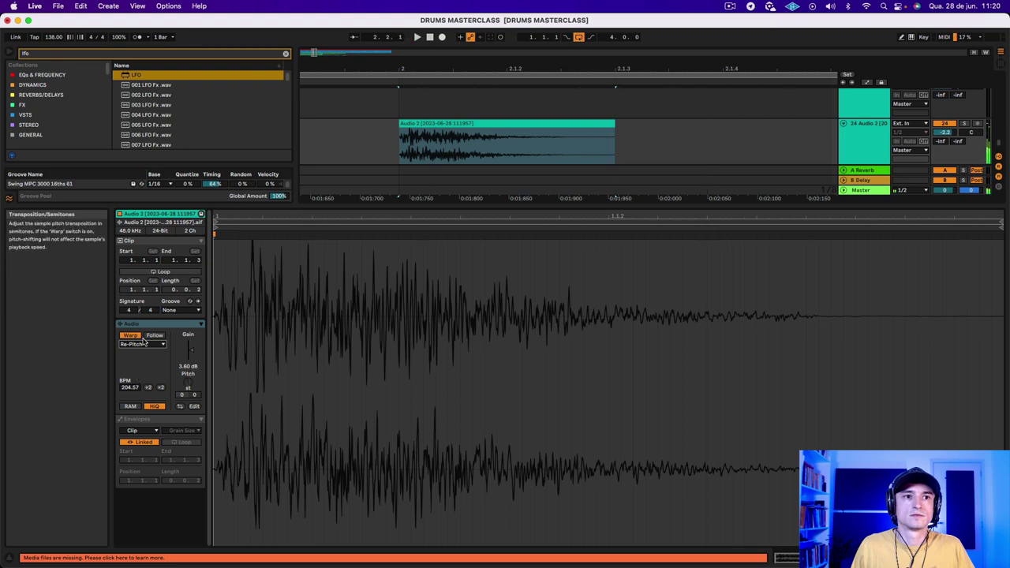
left_click(129, 387)
type("166")
key("Return")
type("332")
key("Return")
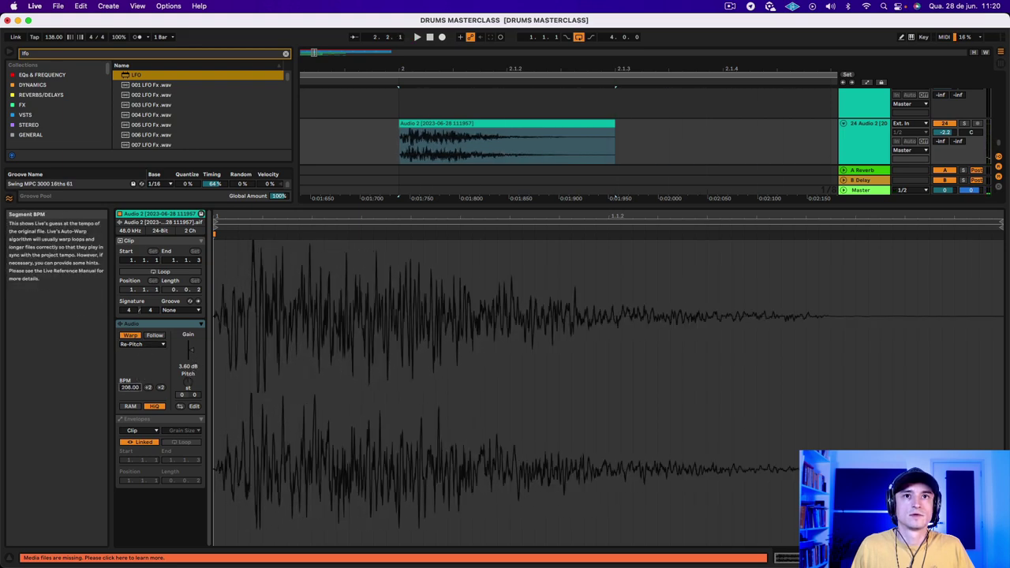
Step: Play the arrangement and extend the end of the bar 2 clip on track 24 to just past 2.1.4
key("space")
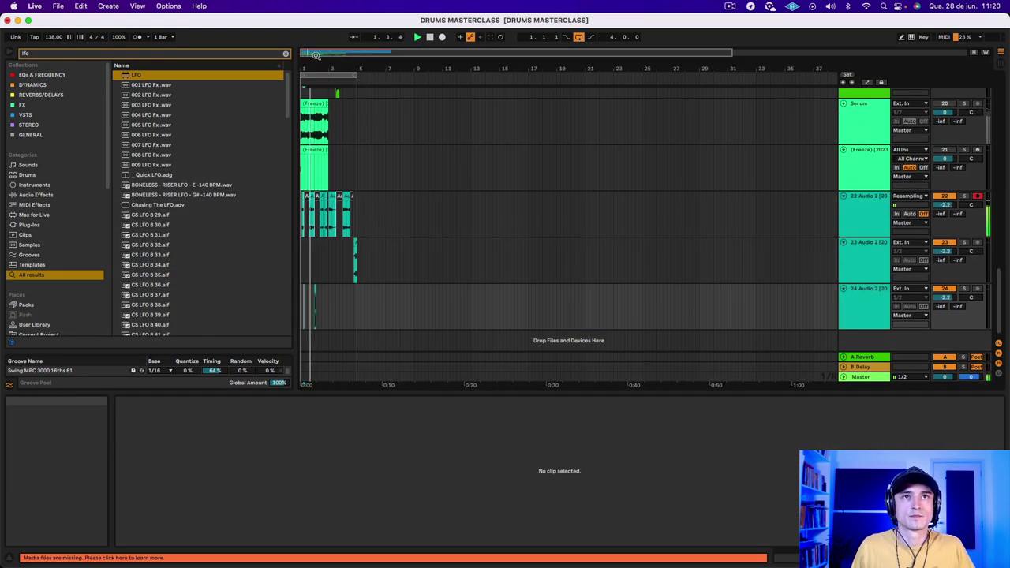
scroll(326, 131, "up", 10)
scroll(528, 227, "down", 3)
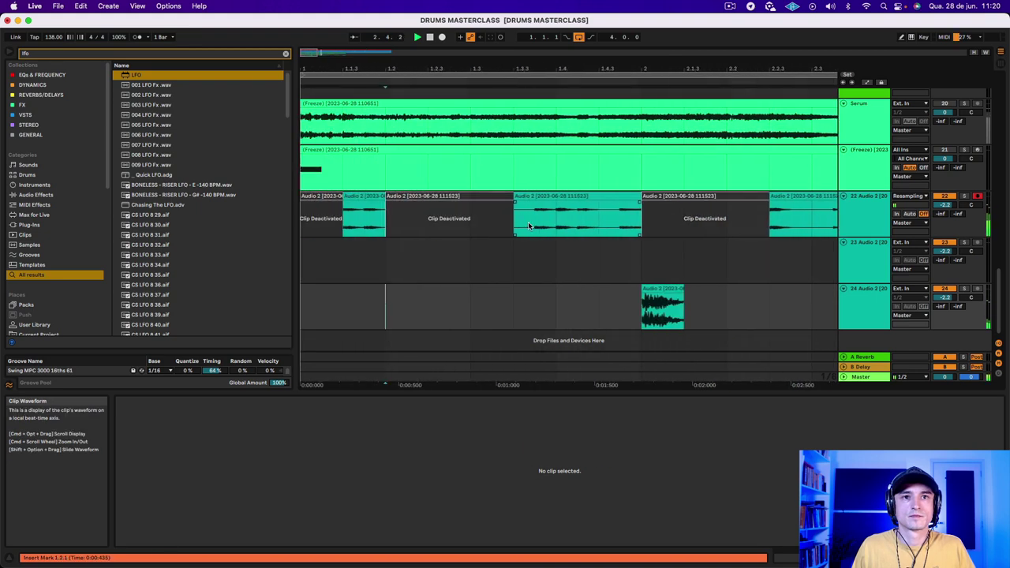
left_click_drag(683, 293, 722, 290)
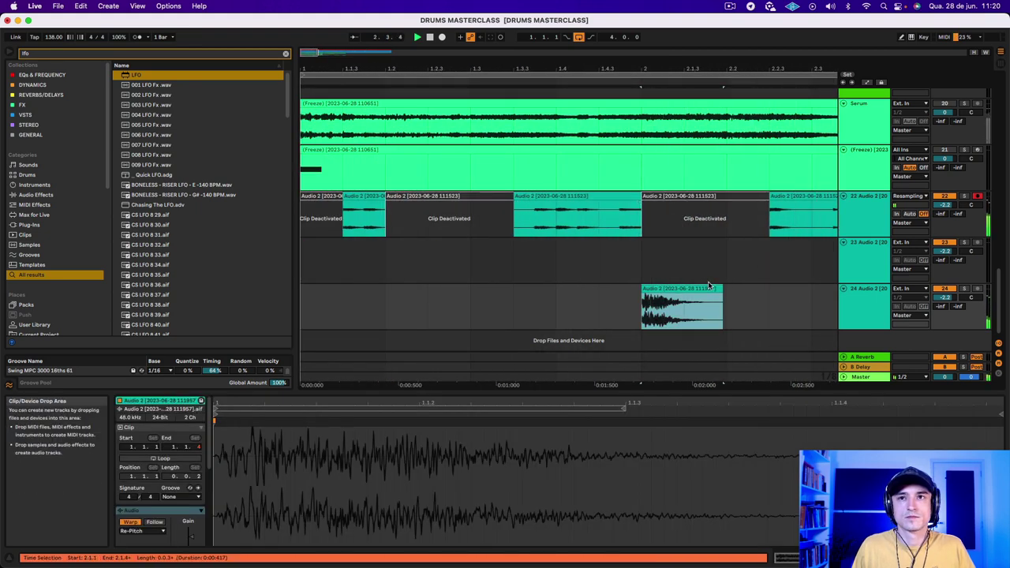
key("space")
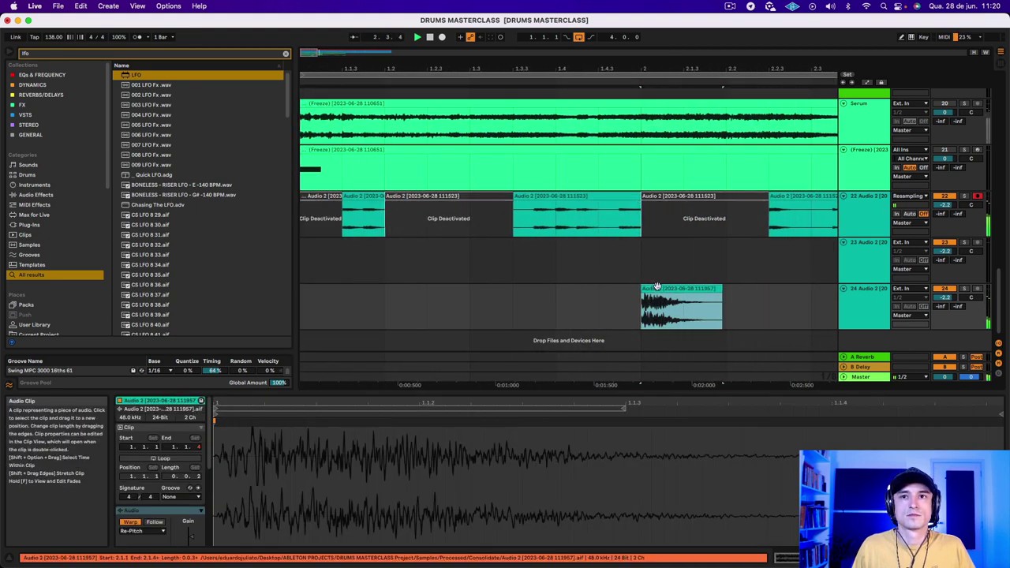
Step: Move the clip half a beat later so it starts at 2.1.3, and play from 1.4.1
scroll(552, 158, "right", 10)
scroll(535, 114, "left", 6)
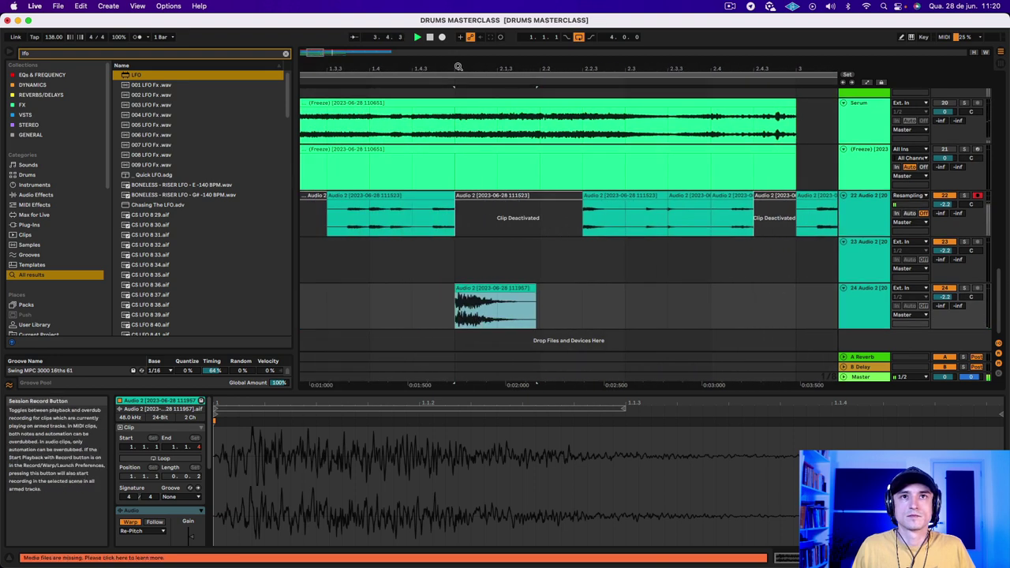
left_click_drag(458, 68, 372, 66)
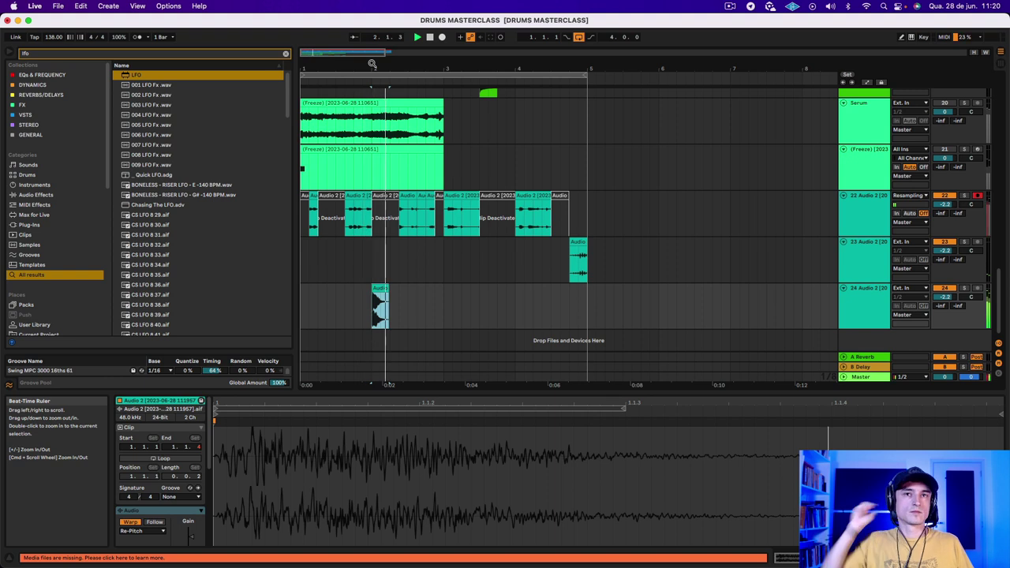
left_click_drag(339, 66, 371, 158)
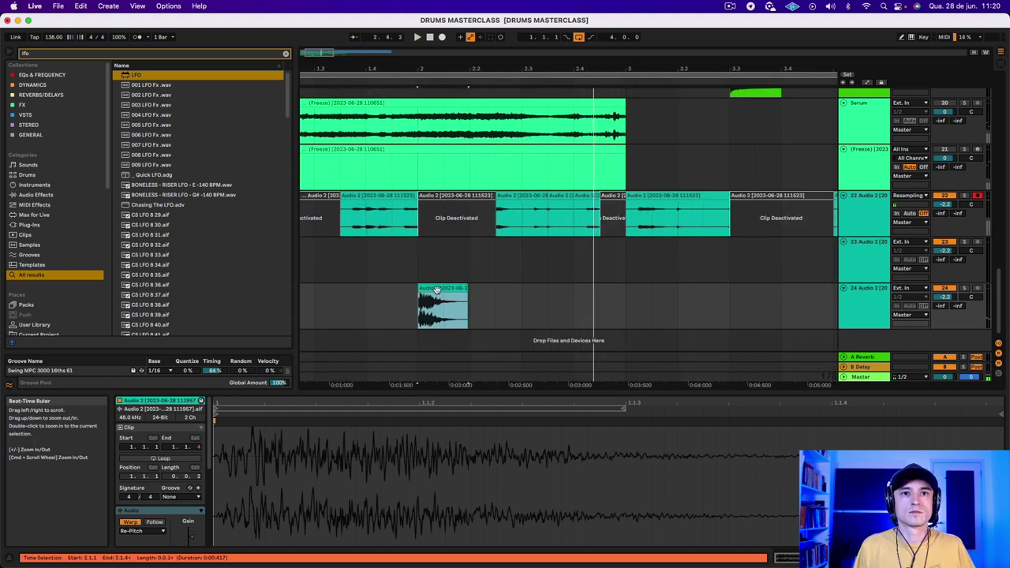
left_click_drag(437, 291, 468, 296)
left_click(373, 312)
key("space")
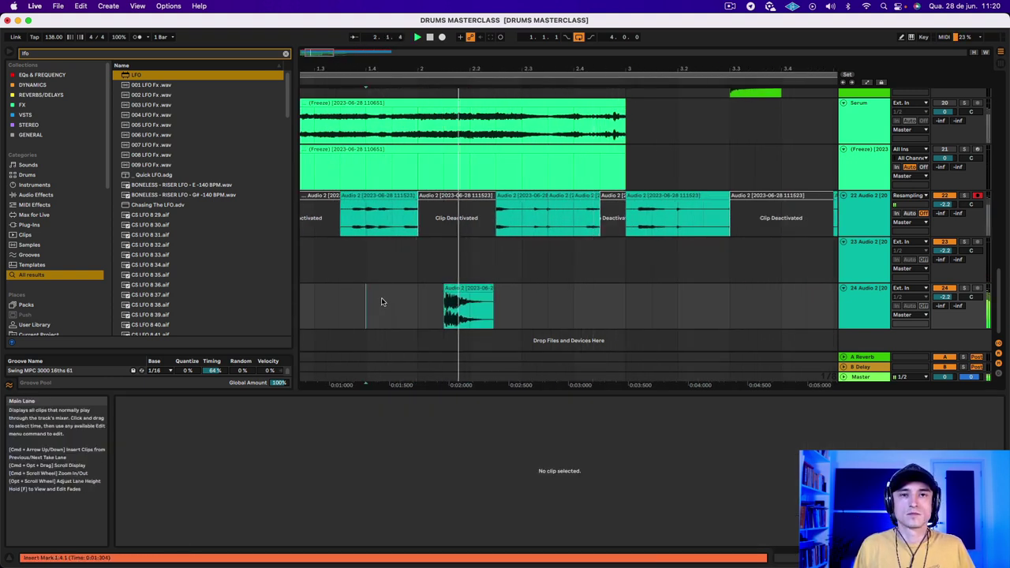
Step: Give the bar 2 clip a fade-out and place a reversed copy of it at 3.4.1
left_click(473, 306)
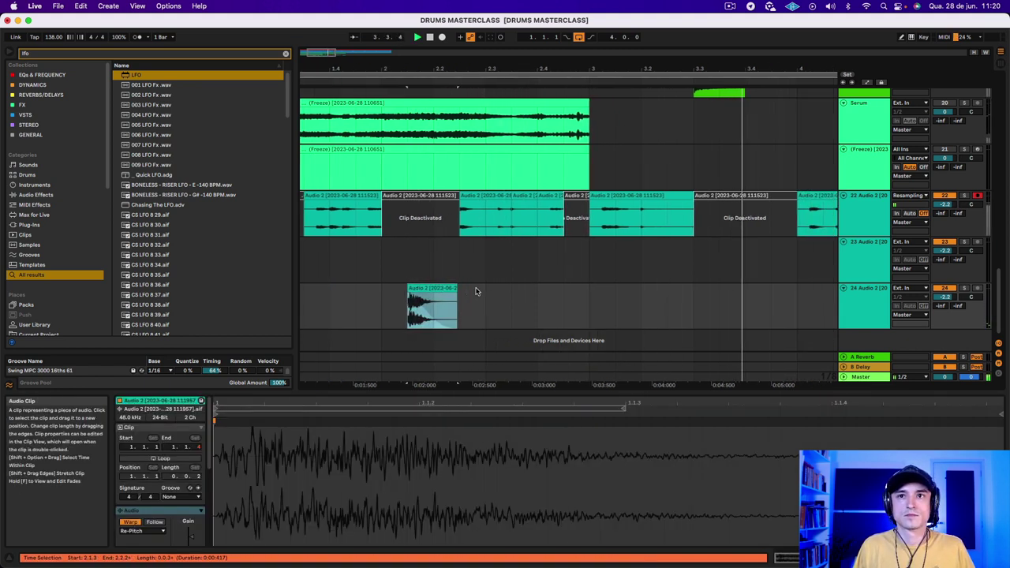
left_click_drag(394, 287, 725, 287)
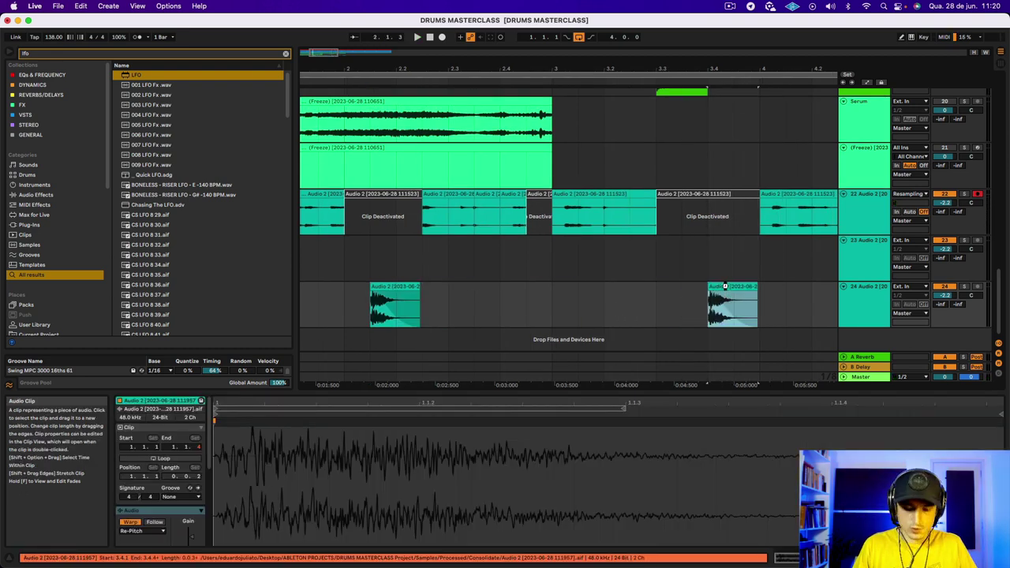
key("r")
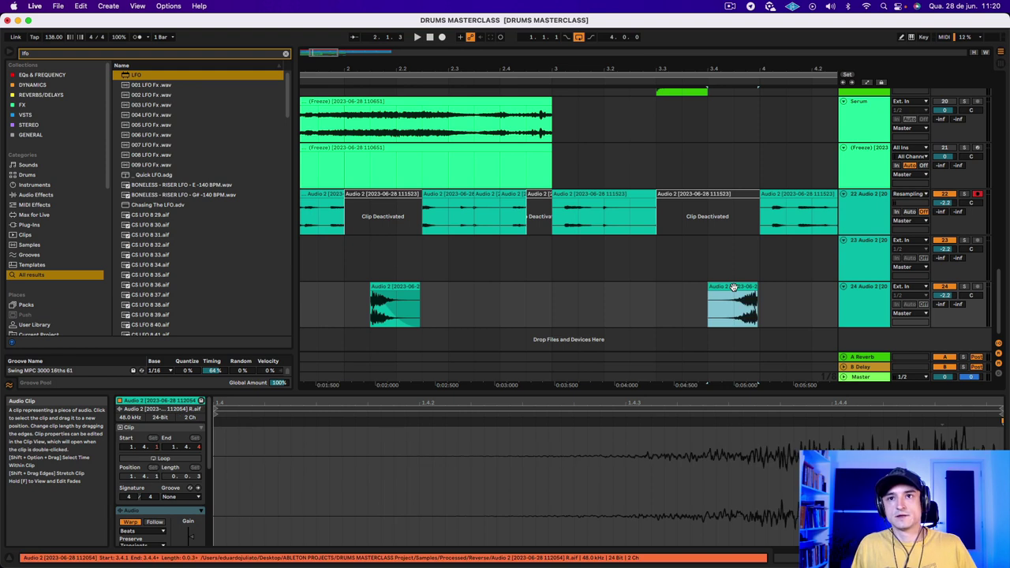
Step: Make the reversed copy span 3.4.1 to 4.1.1, audition it and add a long fade-in
key("z")
key("space")
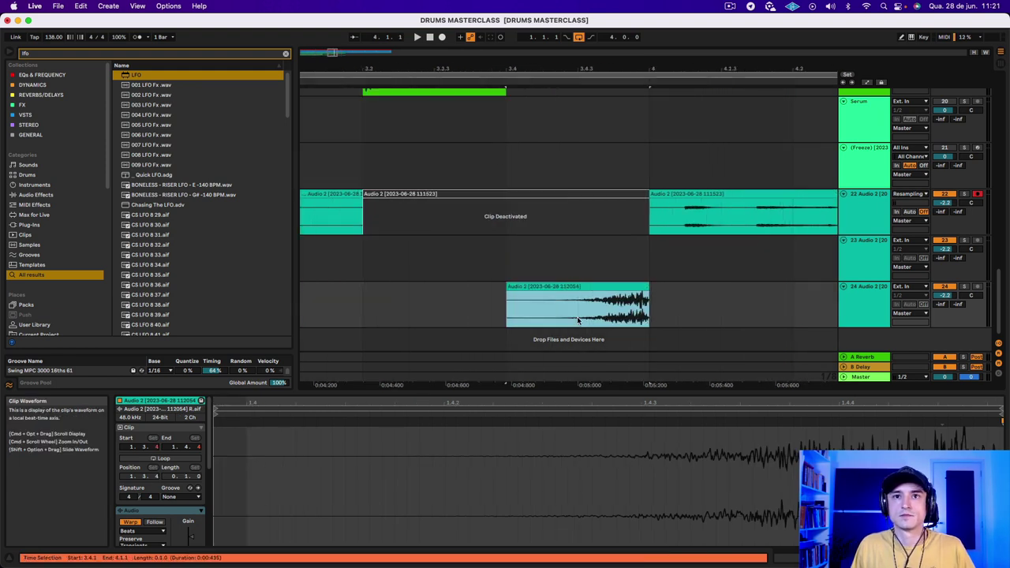
key("space")
left_click_drag(507, 291, 629, 292)
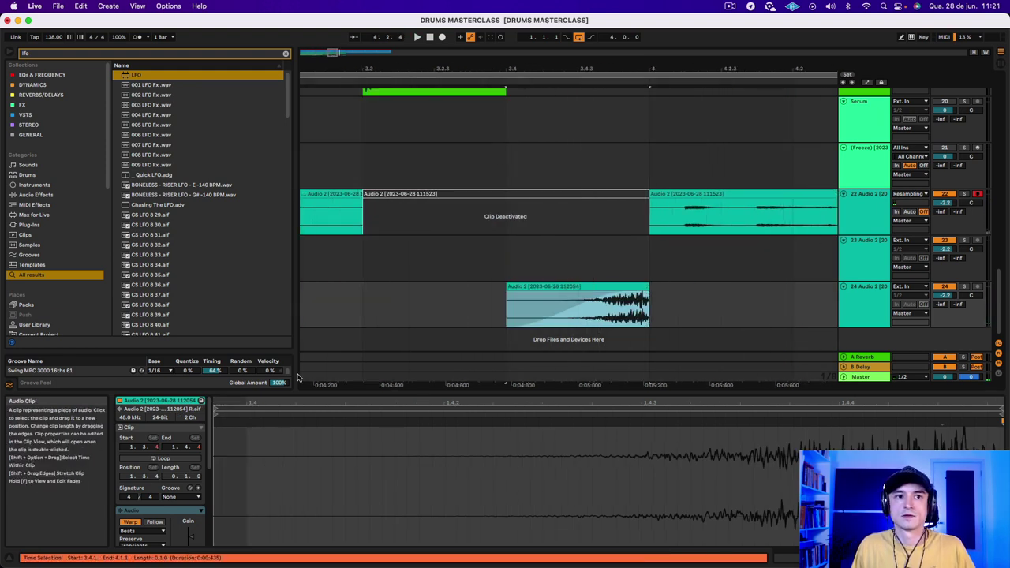
Step: Set the warp mode of the reversed clip at 3.4.1 on track 24 to Tones and audition it
left_click(138, 531)
scroll(211, 463, "down", 3)
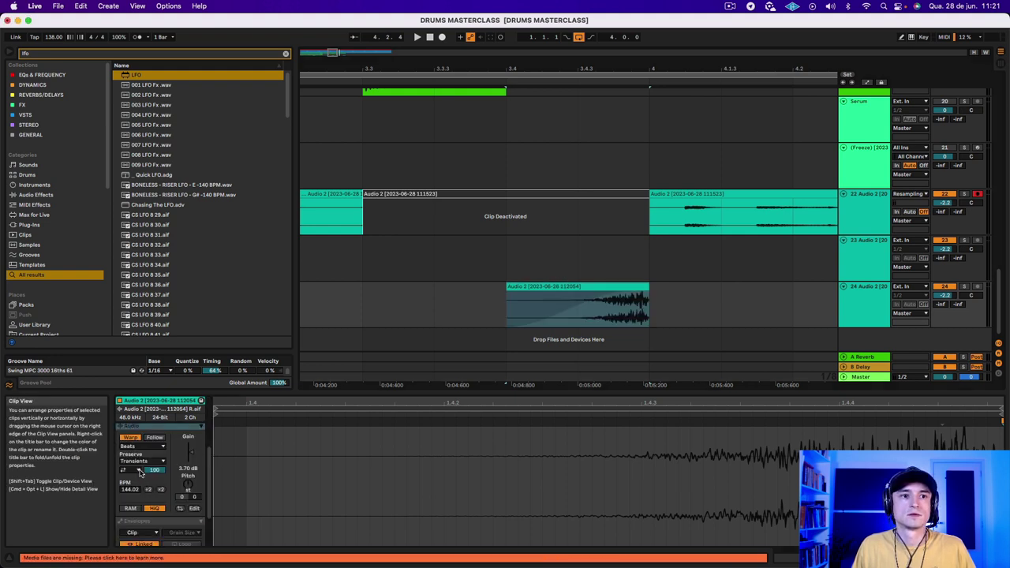
left_click(136, 447)
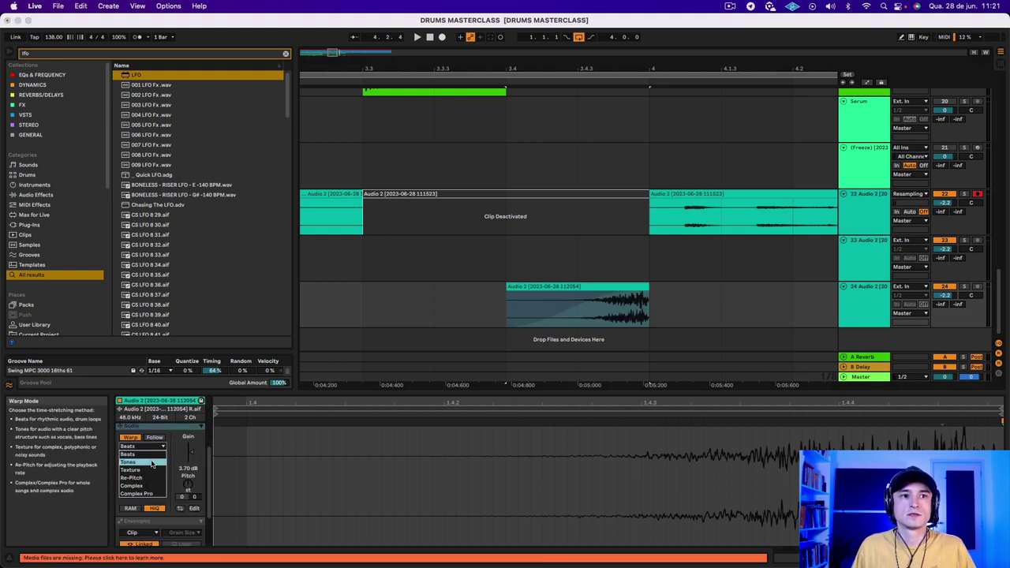
left_click(152, 463)
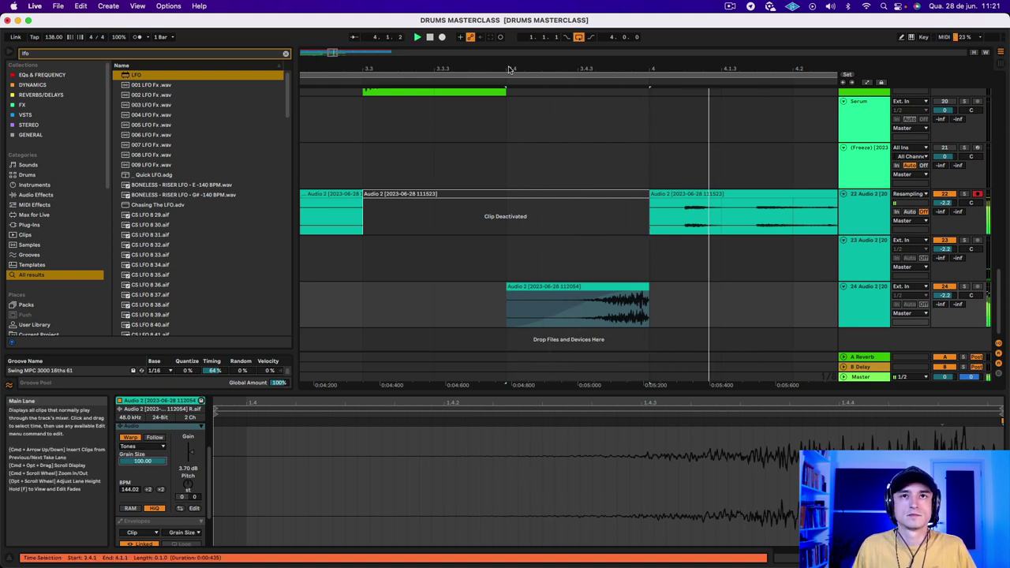
key("space")
Step: Automate track 23's panning to hold 50R until halfway through the clip at 4.4.1 and sweep hard left by 5.1.1, auditioning the move
left_click(489, 239)
key("a")
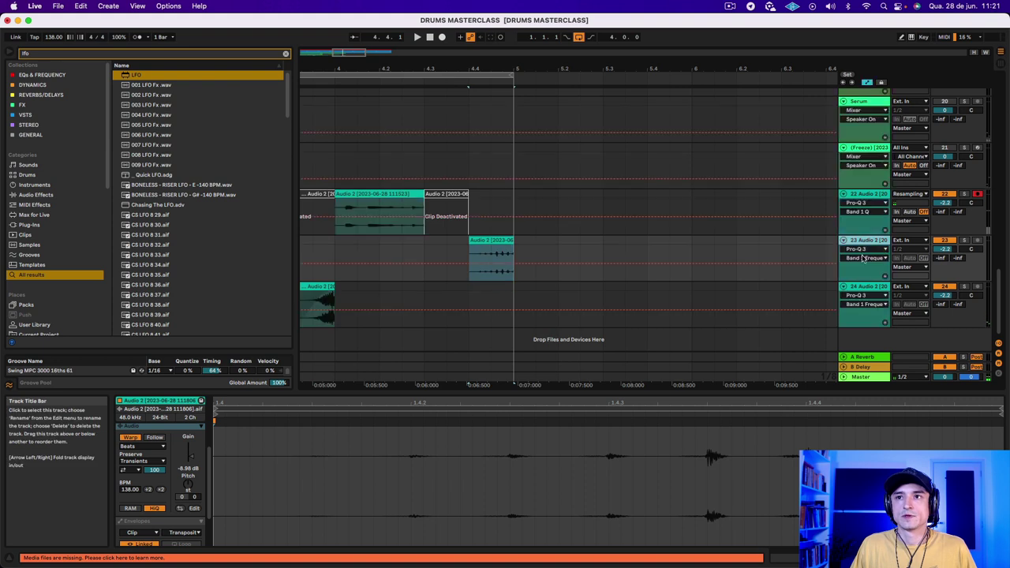
left_click(491, 250)
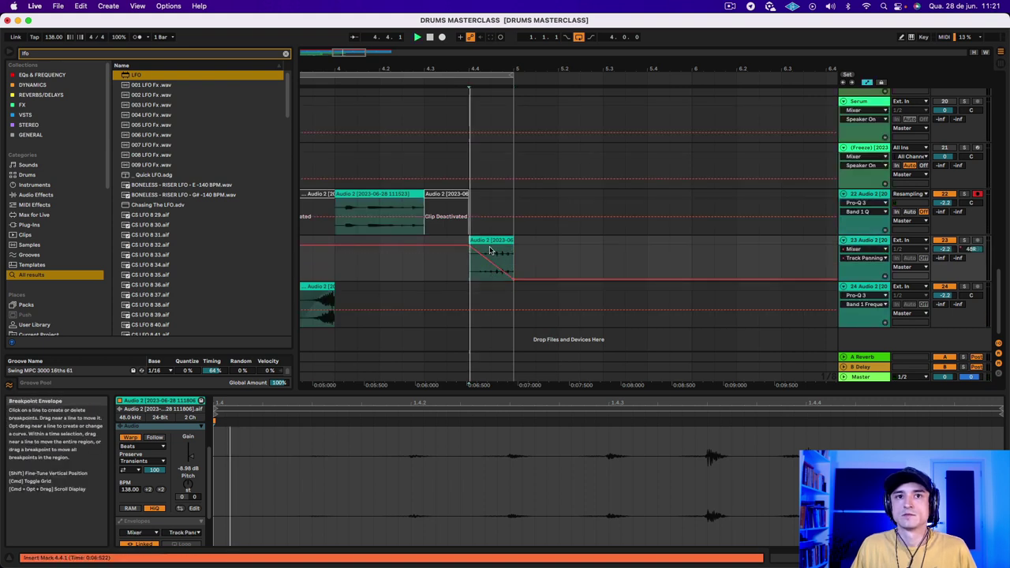
key("space")
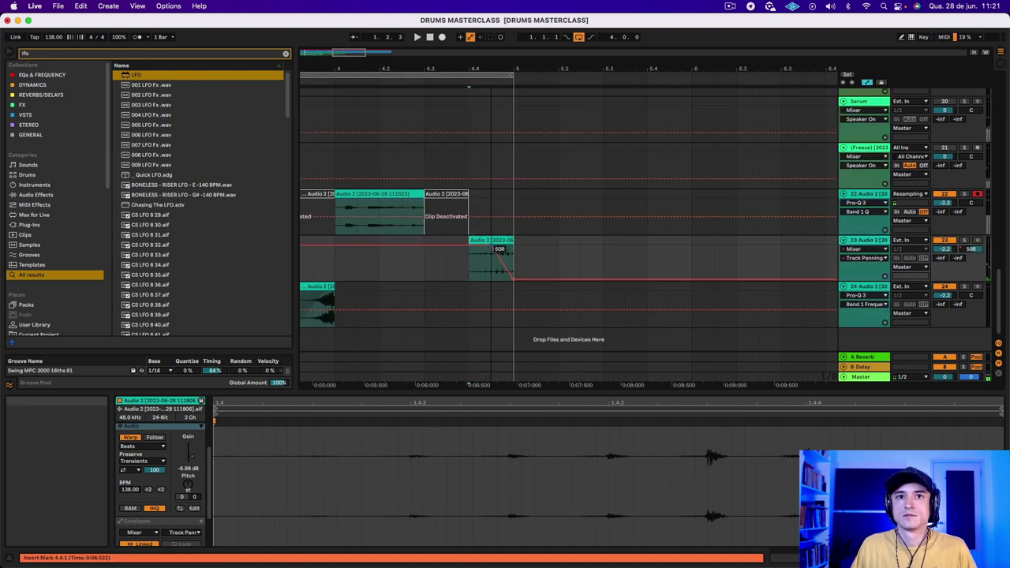
key("space")
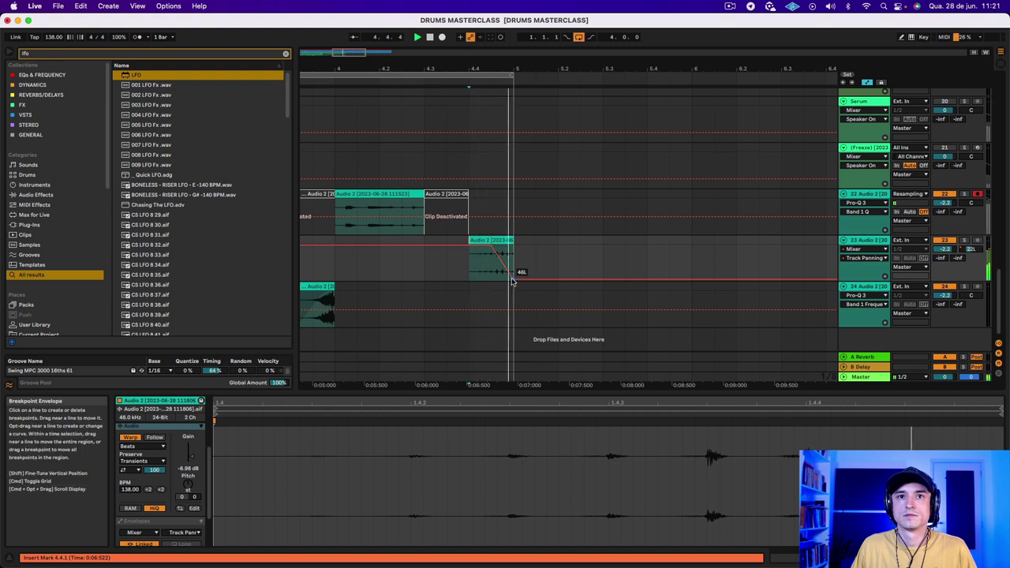
Step: Transpose the reversed clip on track 24 to +11 semitones while auditioning it, and consolidate the clip
left_click(465, 306)
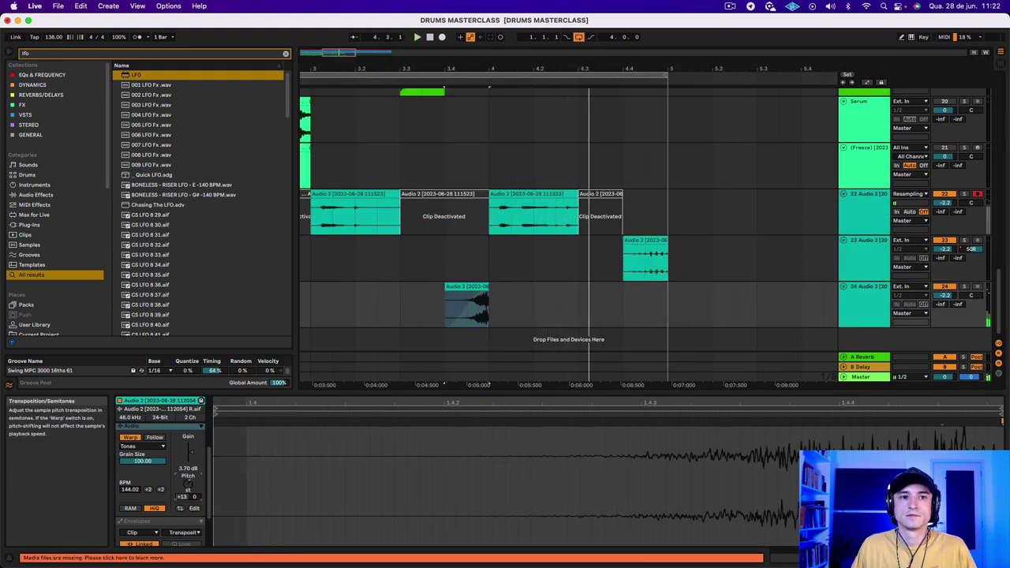
left_click_drag(182, 496, 182, 481)
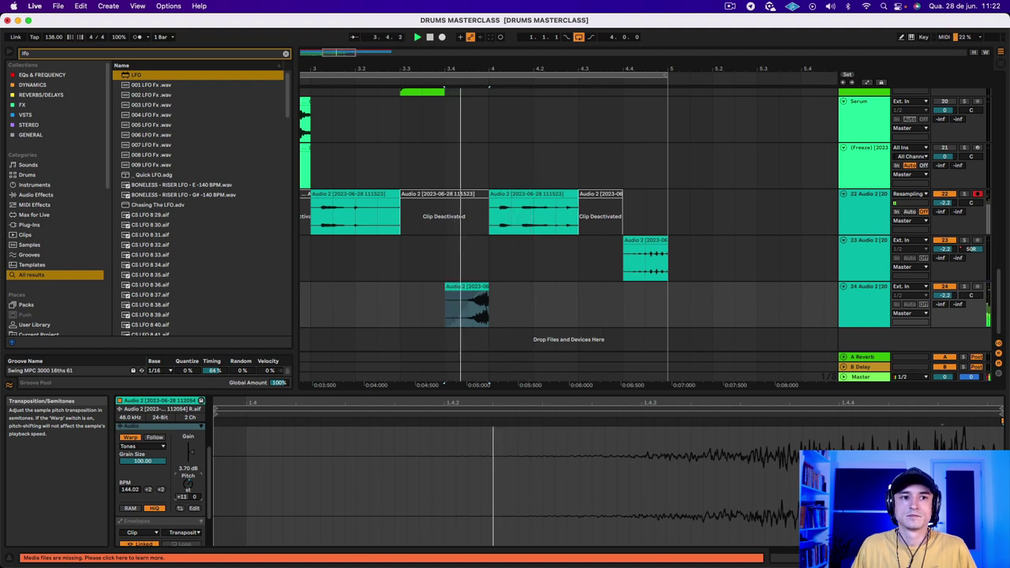
key("super+j")
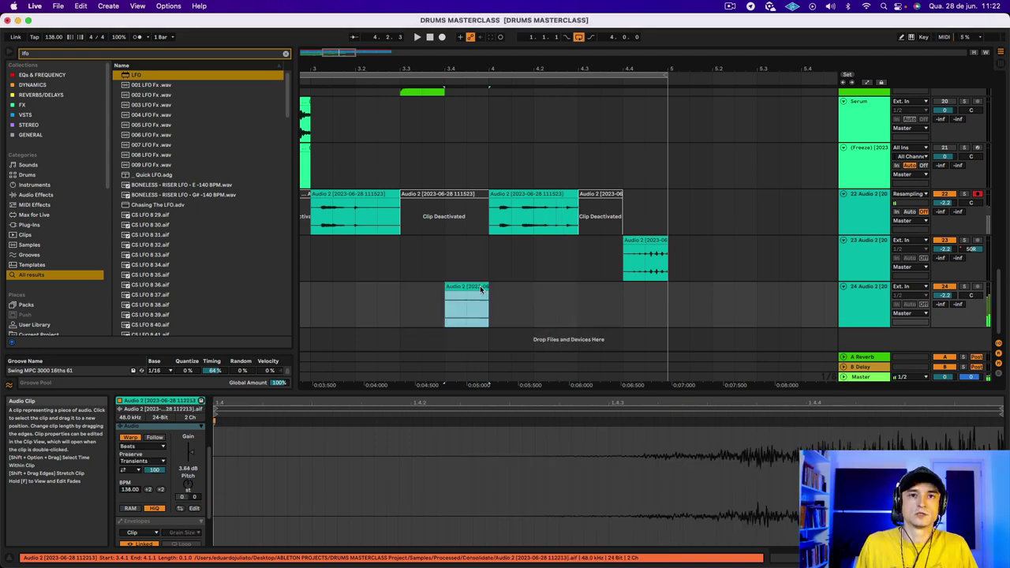
Step: Set the consolidated clip to Complex Pro warping at +12 st and ramp its transposition envelope from 0 to +48 st, auditioning it
key("super+alt+e")
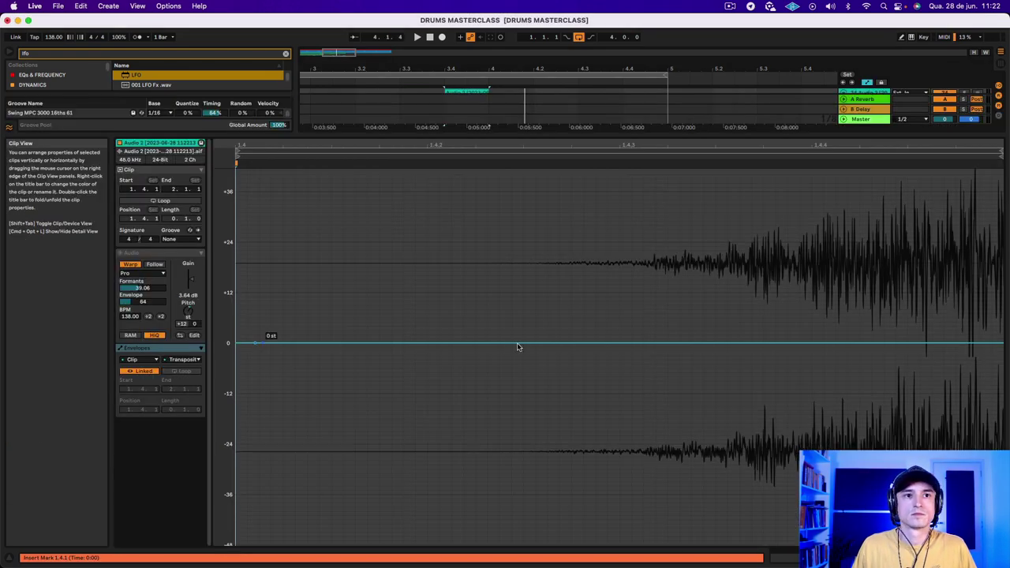
left_click_drag(992, 342, 987, 173)
key("space")
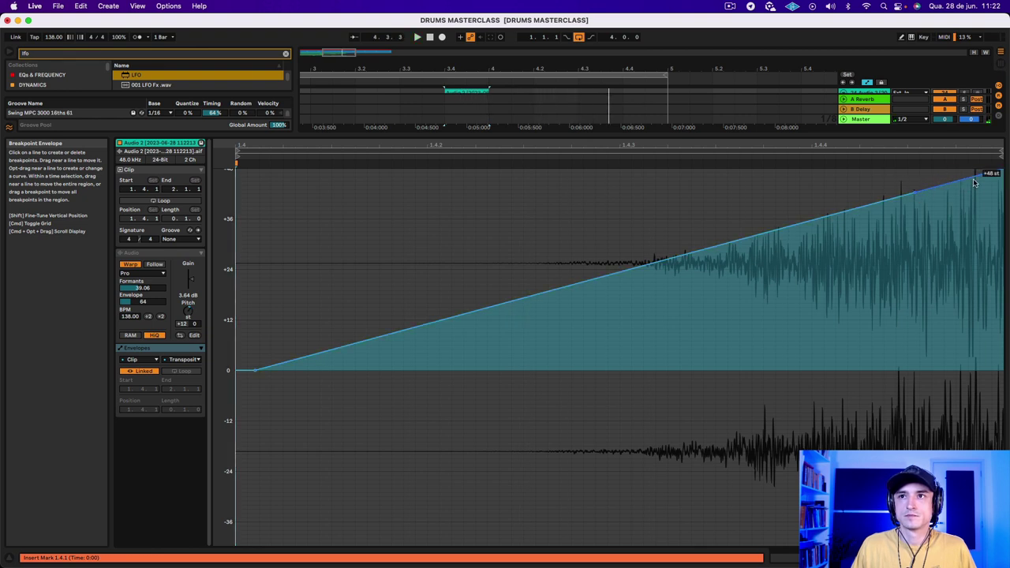
Step: Reshape the clip's transposition envelope so it peaks earlier and falls steeply below zero towards the clip's end
left_click_drag(984, 175, 984, 536)
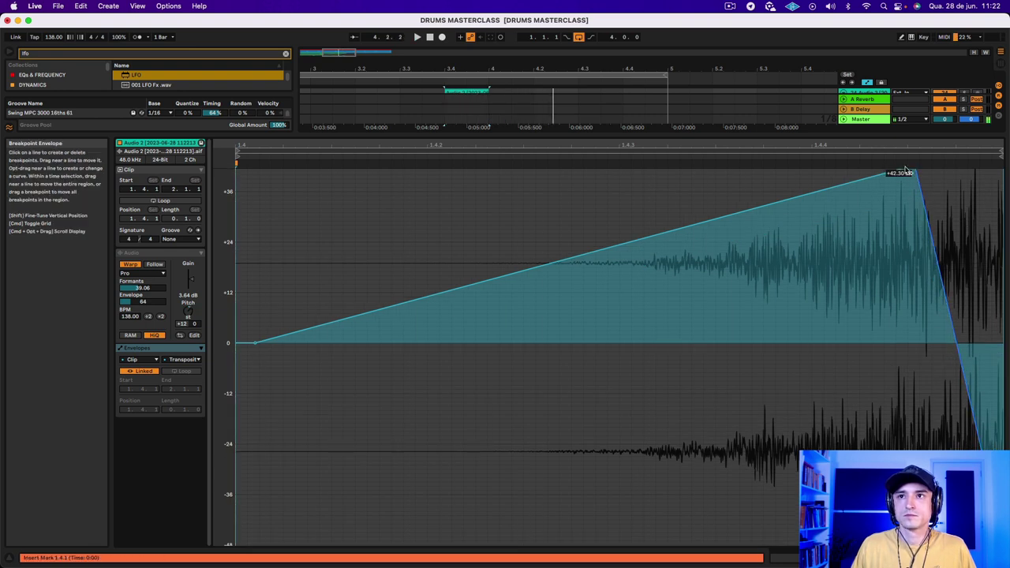
left_click(911, 172)
left_click_drag(915, 196, 704, 173)
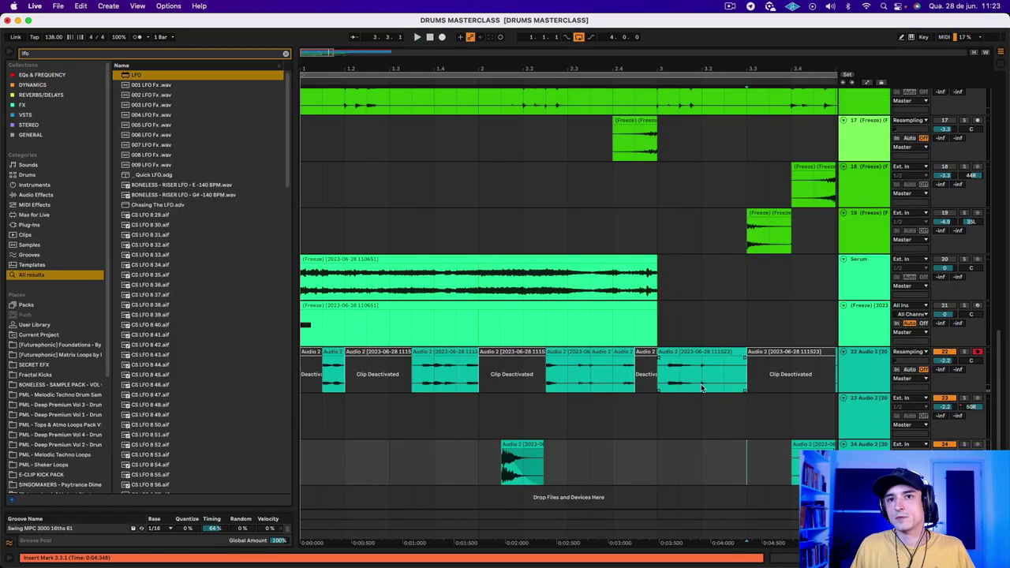
Step: Copy the 3.2.1 to 3.2.3 section of the track 22 clip to a new track at 3.3.1 and consolidate its first 1/32 note
left_click(712, 352)
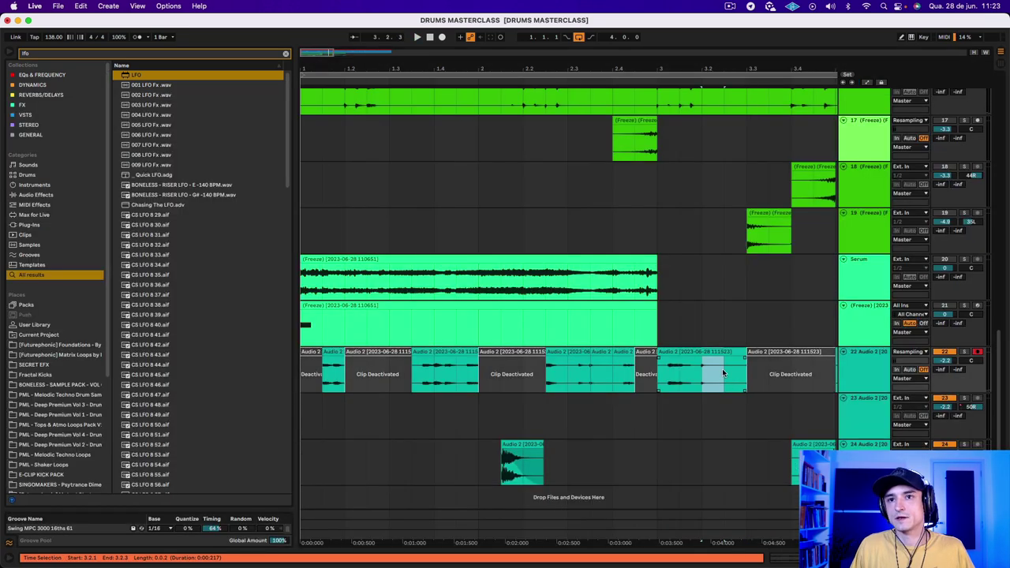
left_click_drag(711, 352, 755, 465)
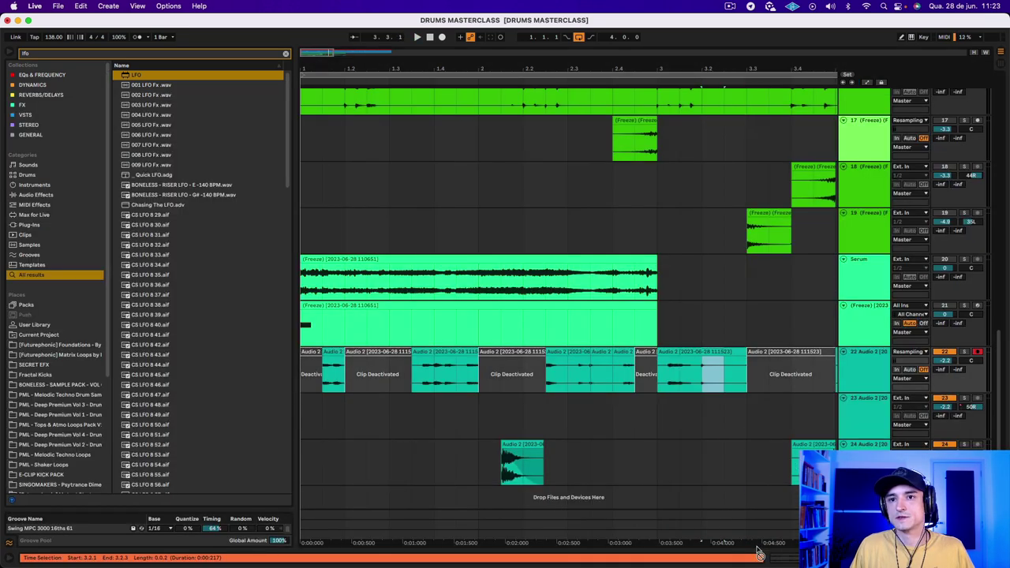
key("plus")
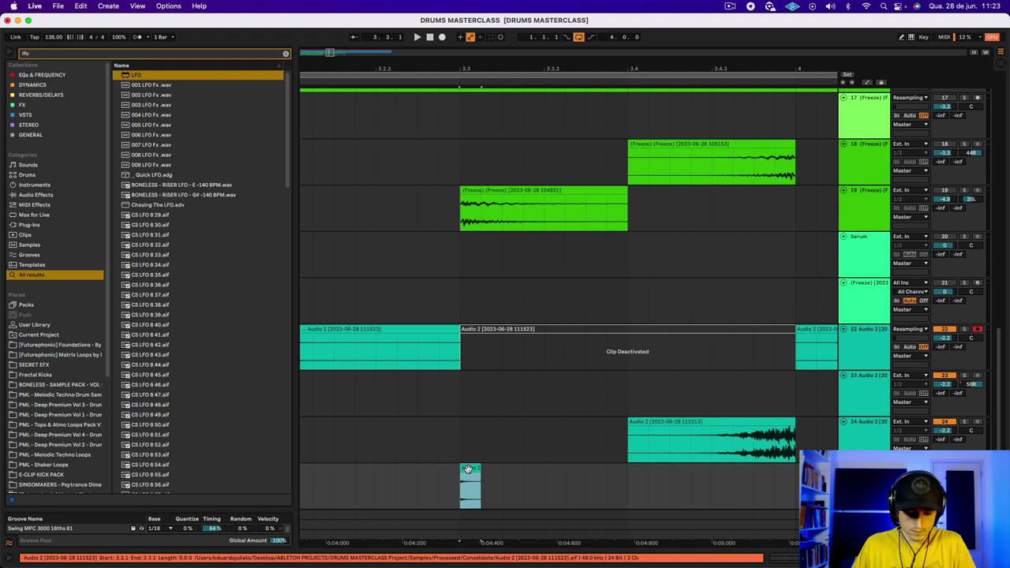
Step: Duplicate the short slice seven times to fill 3.3.1 to 3.4.1 and consolidate the eight slices into one clip
key("super+d")
key("super+d")
key("super+d")
key("super+d")
key("super+d")
key("super+d")
key("super+d")
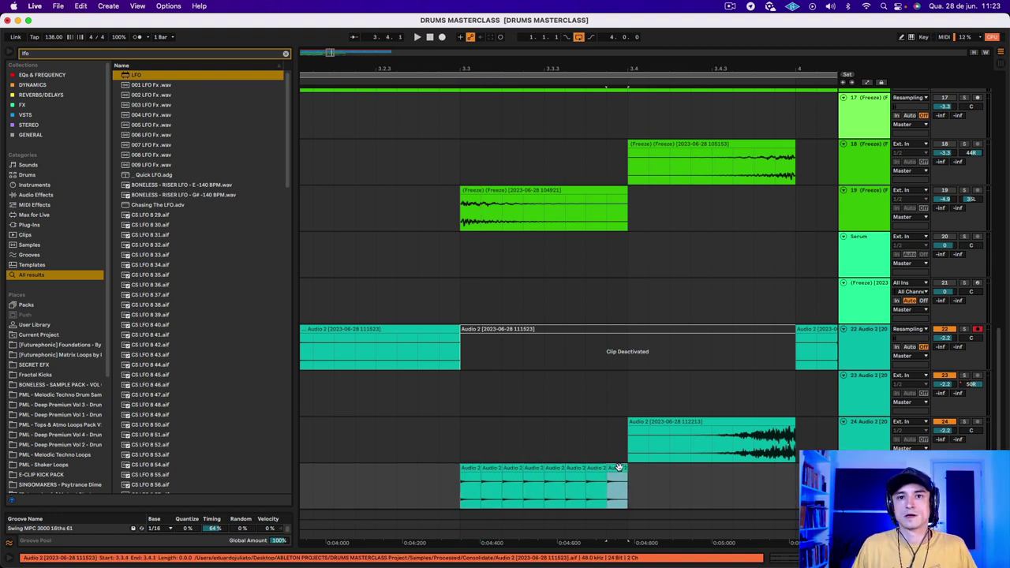
left_click(468, 469, "shift")
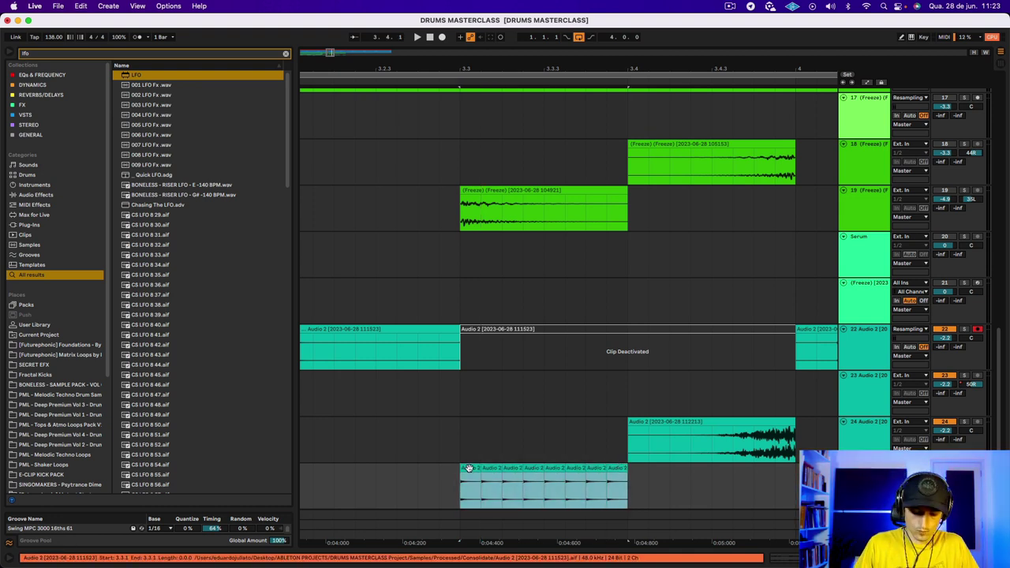
key("super+j")
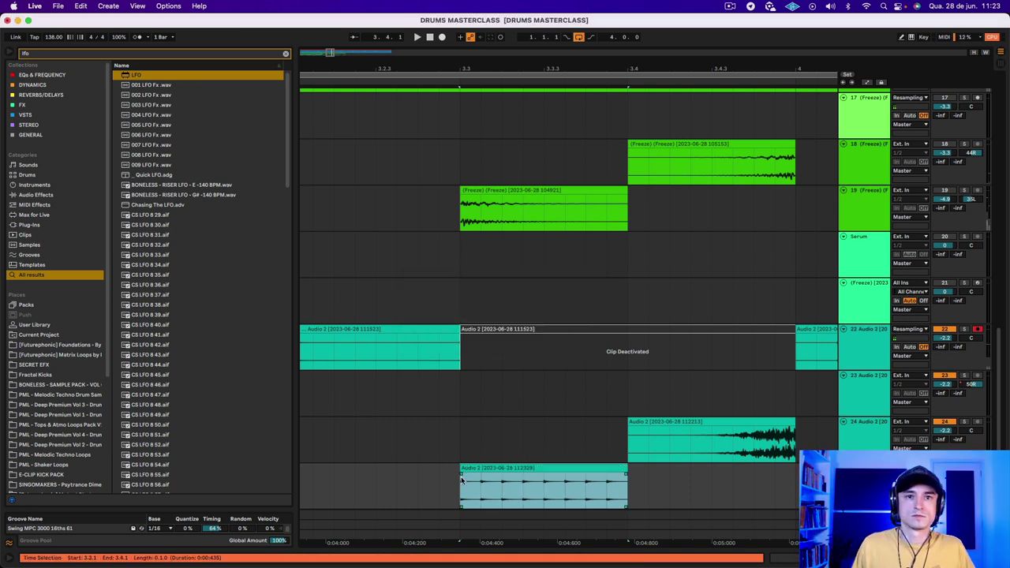
Step: Add an S-shaped fade-in across the whole stutter clip at 3.3.1 and audition it in the arrangement
left_click(680, 475)
key("space")
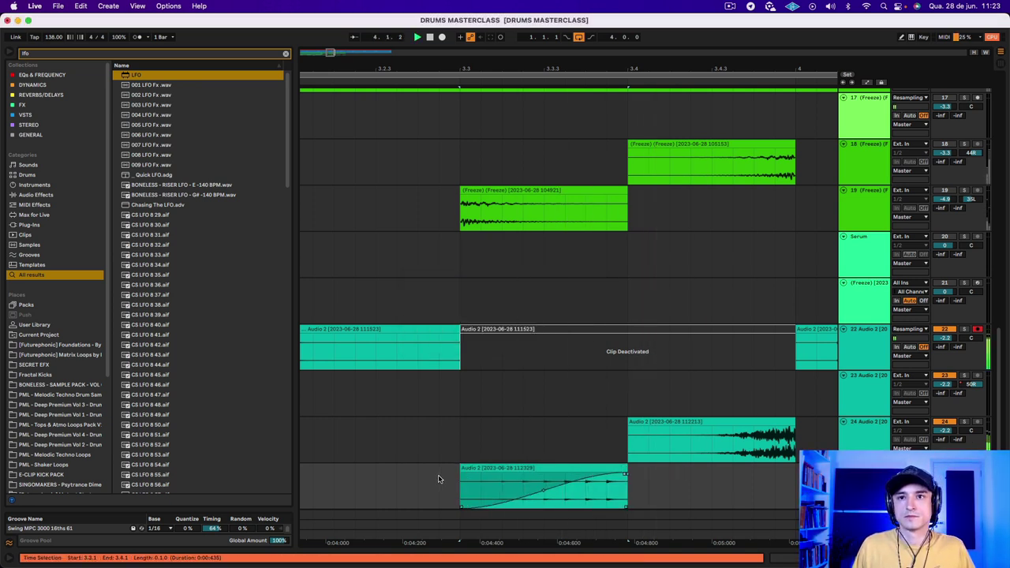
left_click_drag(456, 57, 523, 213)
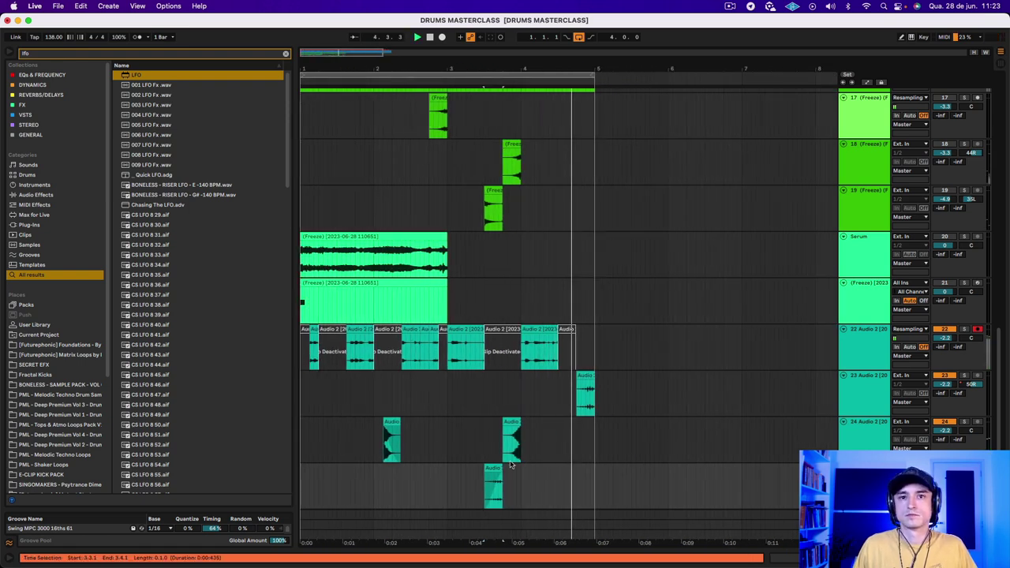
Step: Consolidate the faded stutter clip and draw a transposition envelope that starts at +8 st, falls gradually and jumps up at the end
double_click(492, 485)
key("space")
left_click_drag(443, 442, 442, 165)
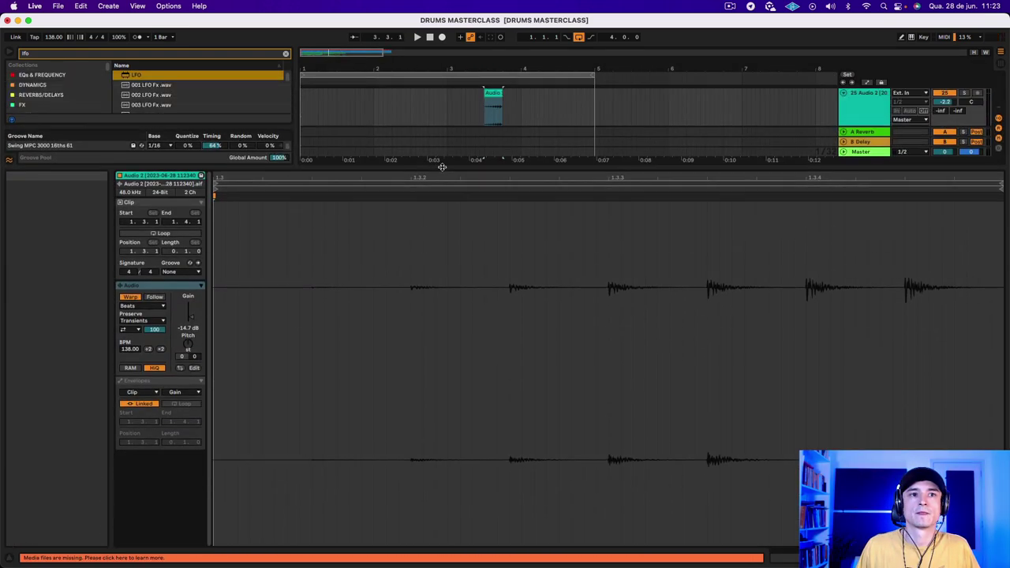
left_click(183, 392)
left_click(187, 409)
left_click(185, 392)
left_click(215, 364)
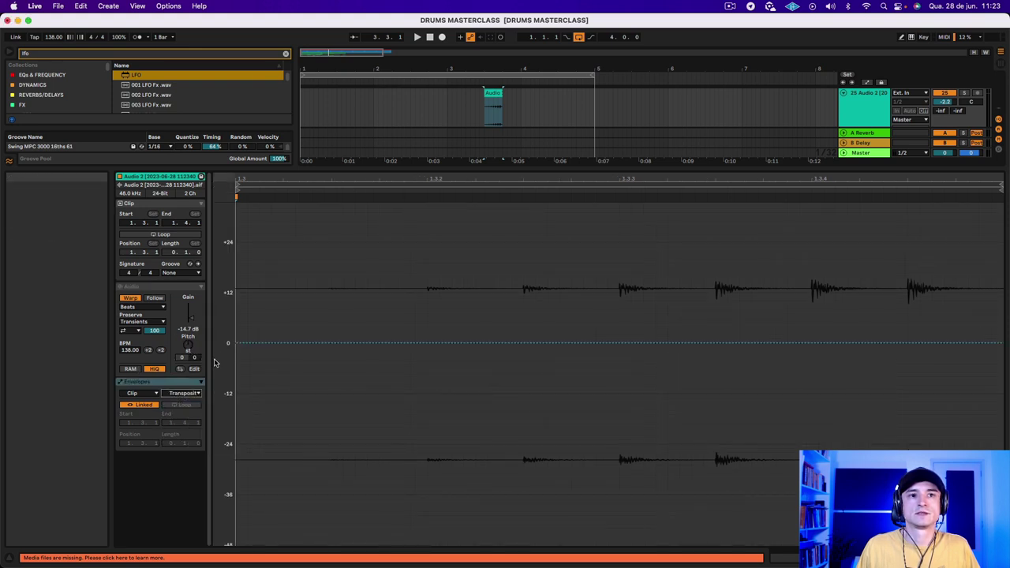
left_click_drag(368, 343, 355, 371)
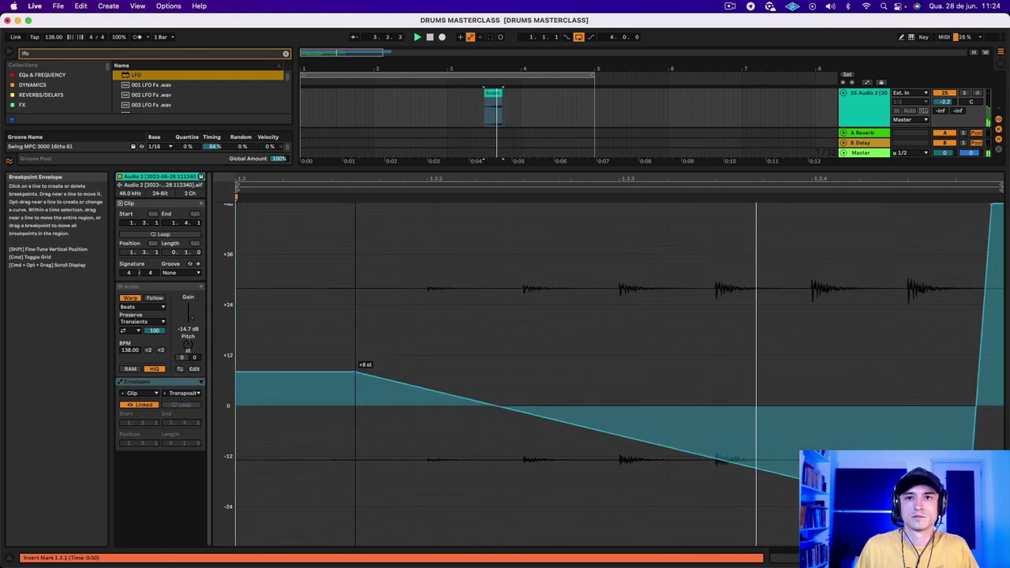
key("shift+Tab")
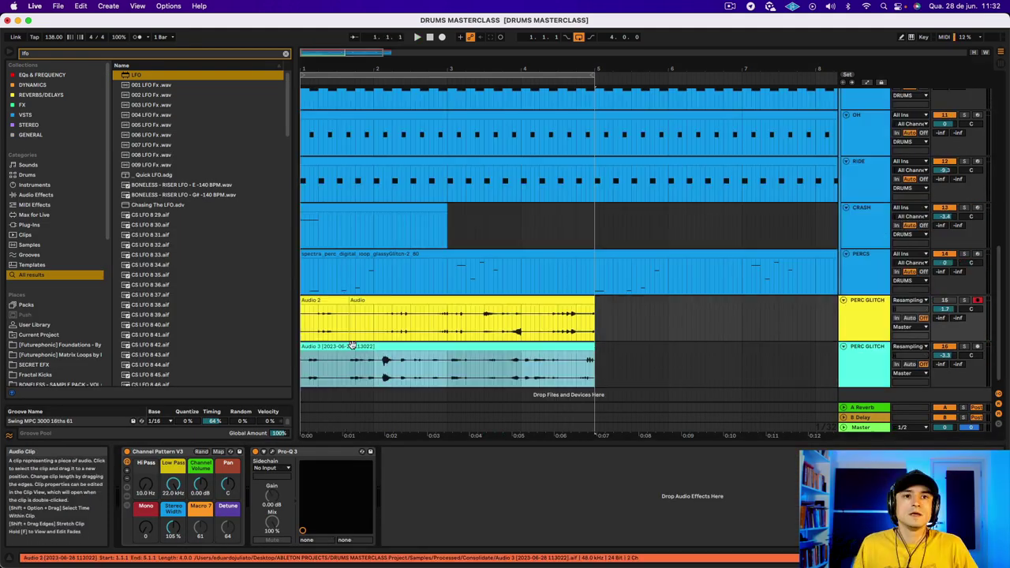
Step: Add a Glue Compressor to the PERC GLITCH track 16 with a threshold of -24.8 dB and 7.14 dB makeup gain during playback
left_click(352, 346)
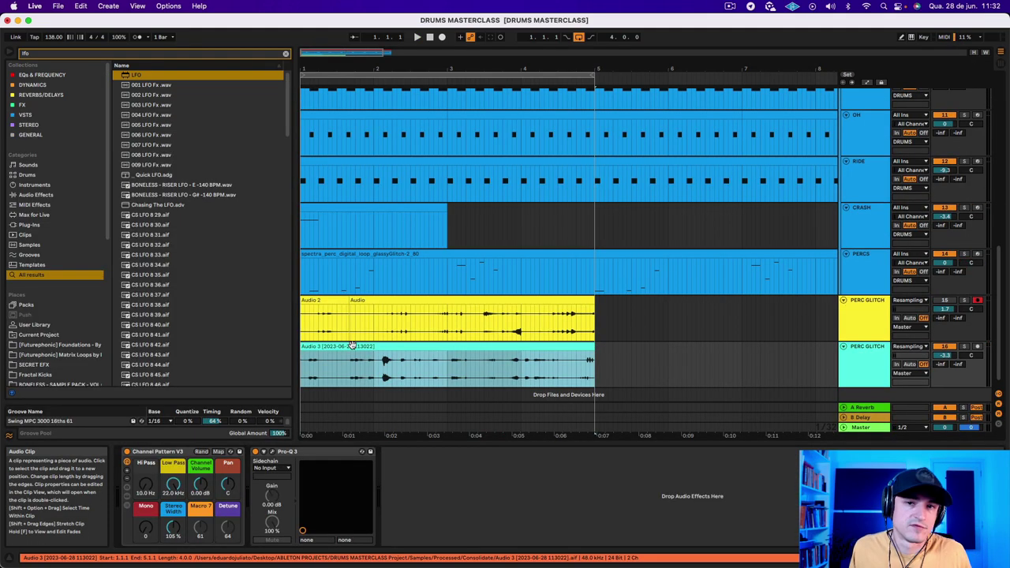
key("super+f")
type("glue")
double_click(153, 74)
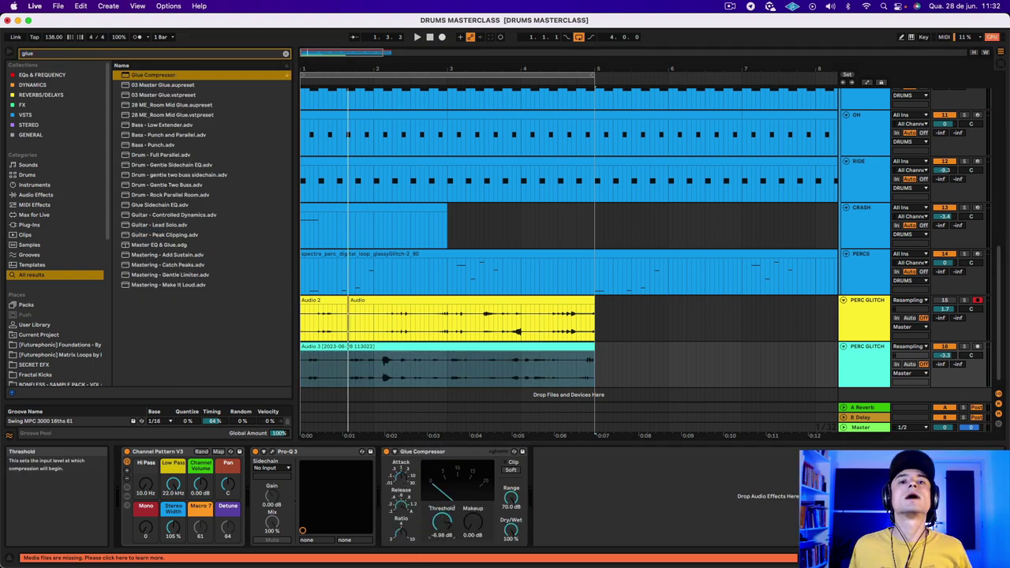
key("space")
left_click_drag(441, 523, 472, 502)
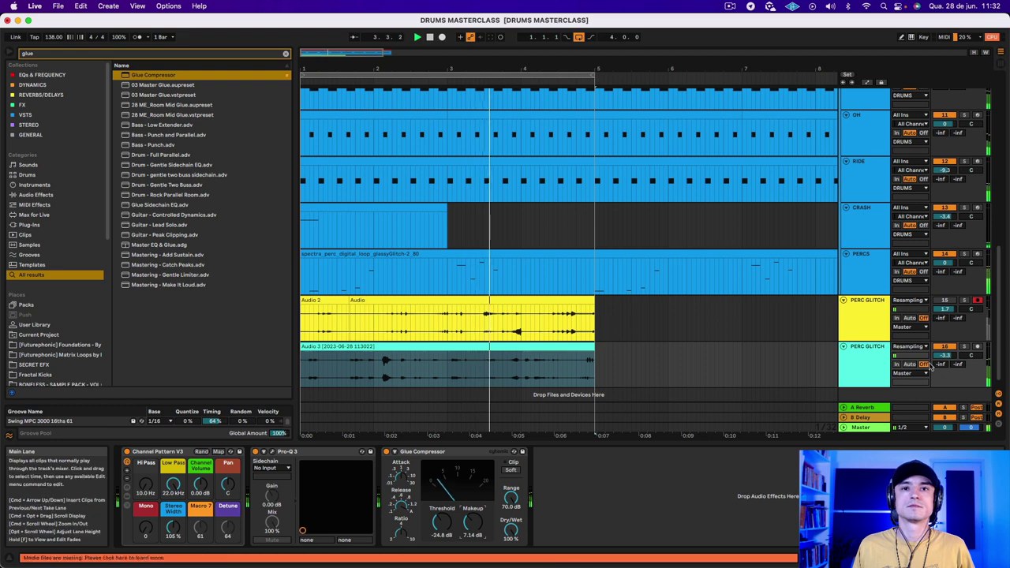
Step: Freeze and flatten both PERC GLITCH tracks, consolidate the track 15 audio from bar 1 to bar 5, and audition the result
left_click(543, 348)
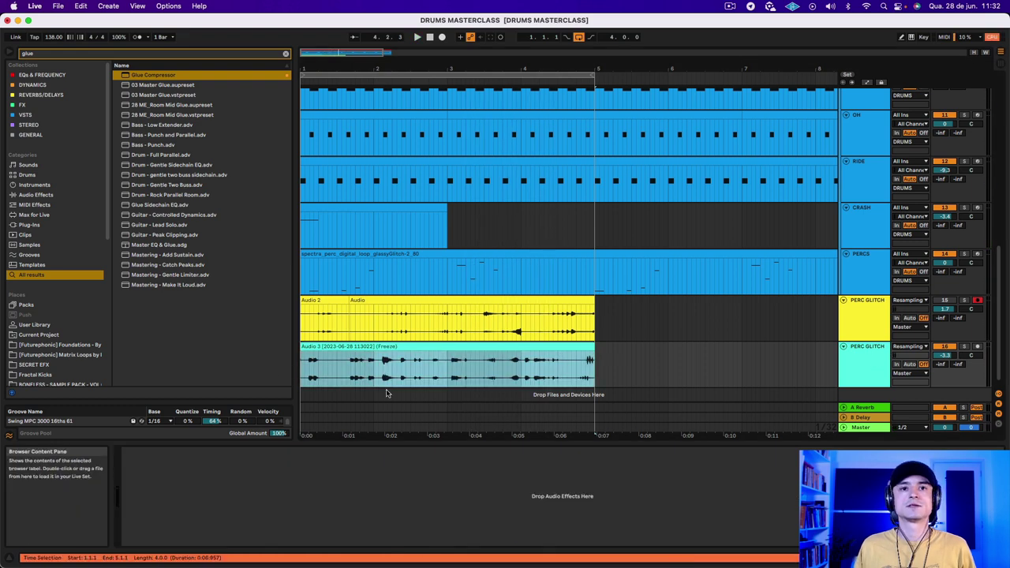
key("space")
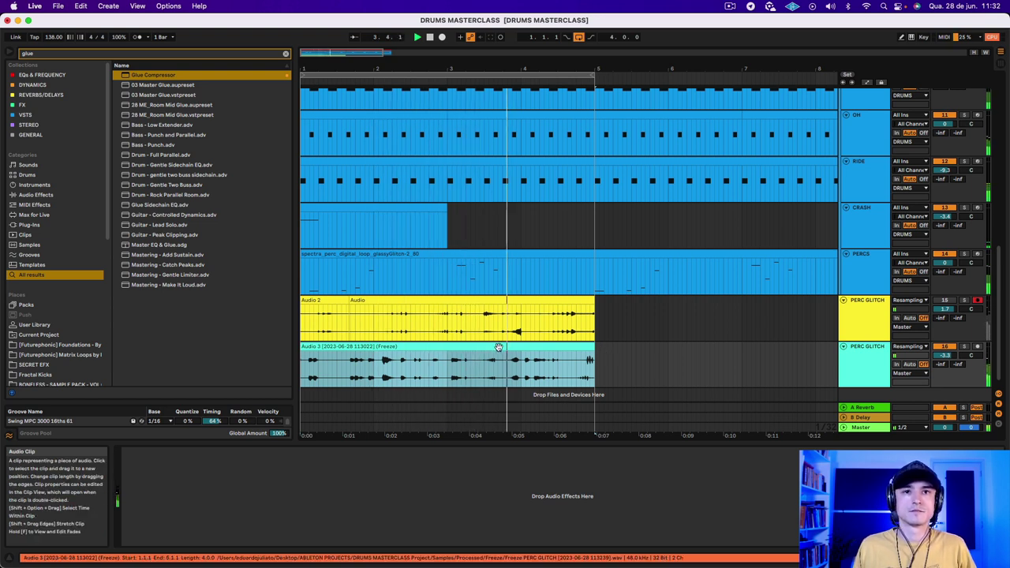
key("space")
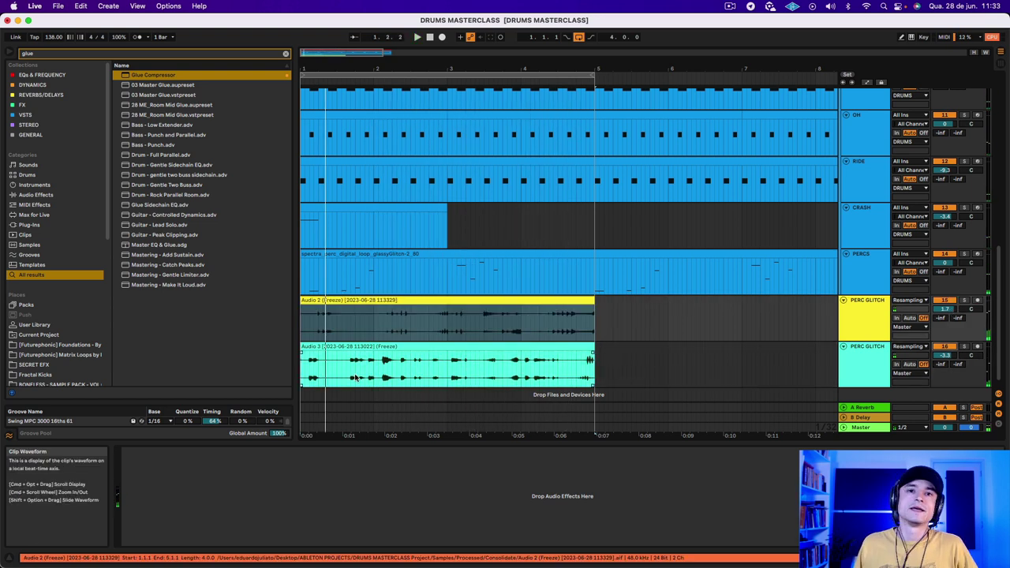